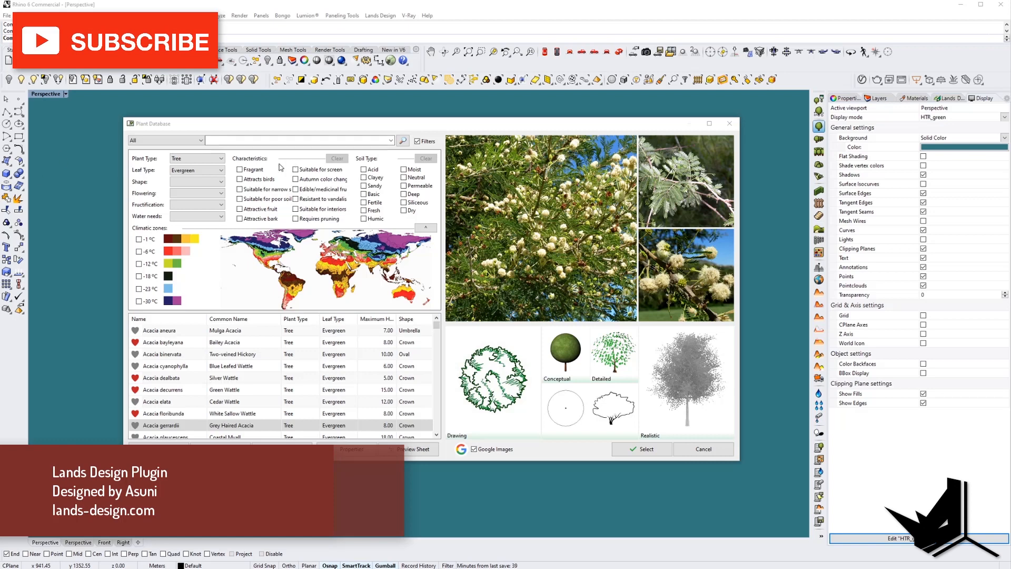
- Clear the tree list's leaf type filter and preview Acacia dealbata, Acacia elata, Acacia farnesiana and Acacia haematoxylon
left_click(221, 170)
left_click(198, 176)
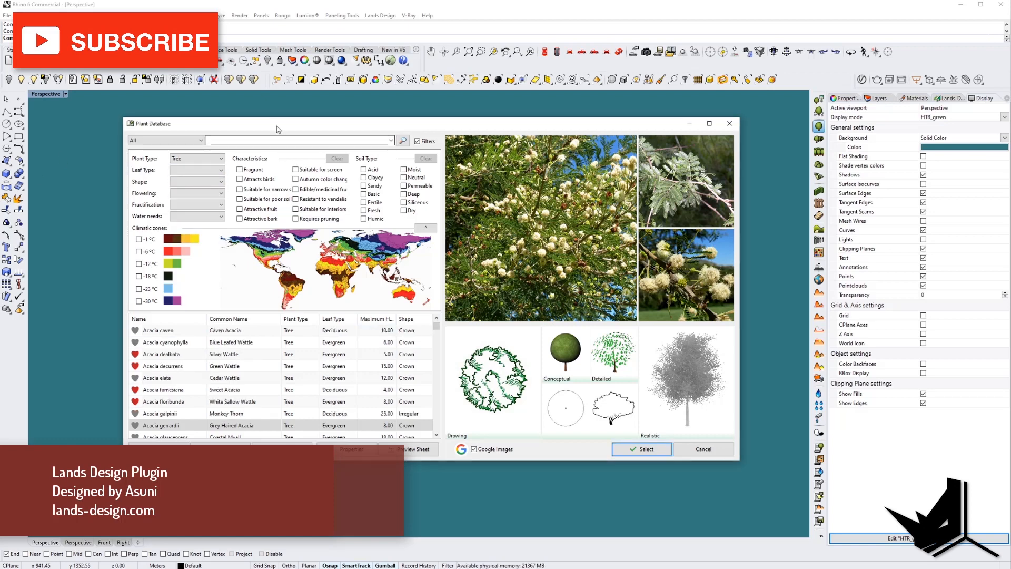
left_click(173, 365)
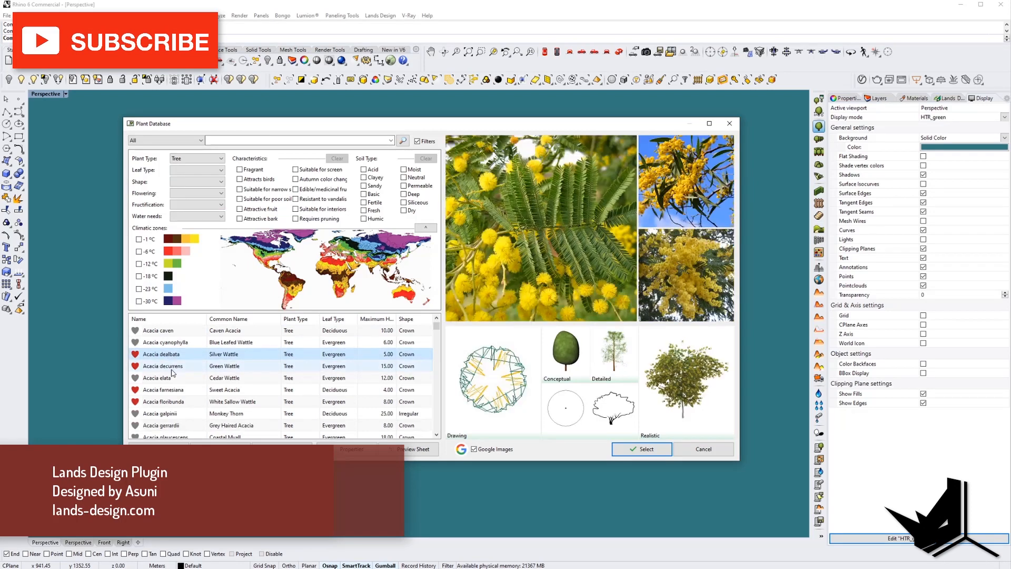
left_click(173, 377)
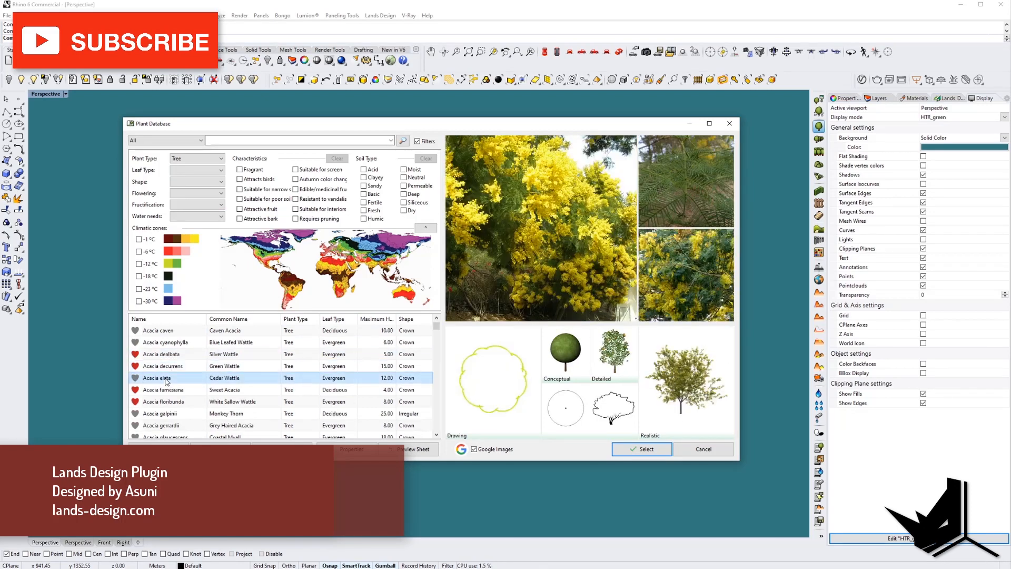
left_click(168, 391)
scroll(175, 395, "down", 2)
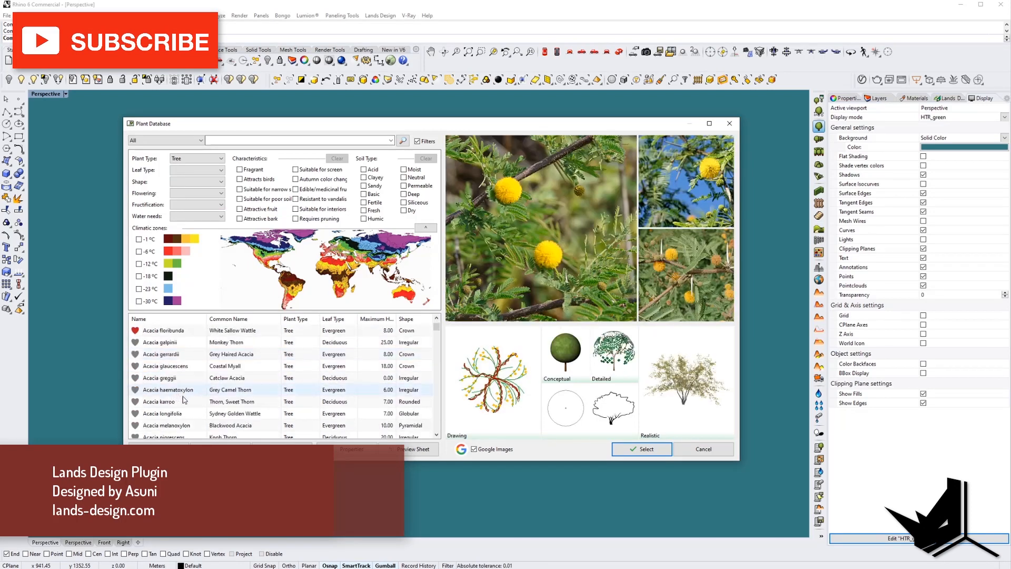
left_click(179, 393)
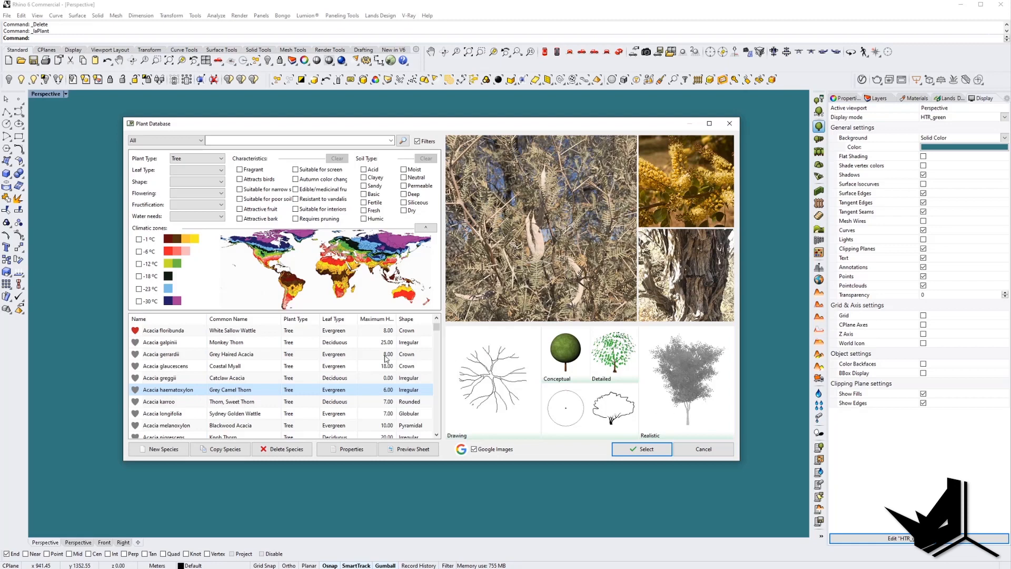
- Preview more tree species in the plant database, including Acacia karroo, Acacia melanoxylon and Acacia retinoides
left_click(219, 400)
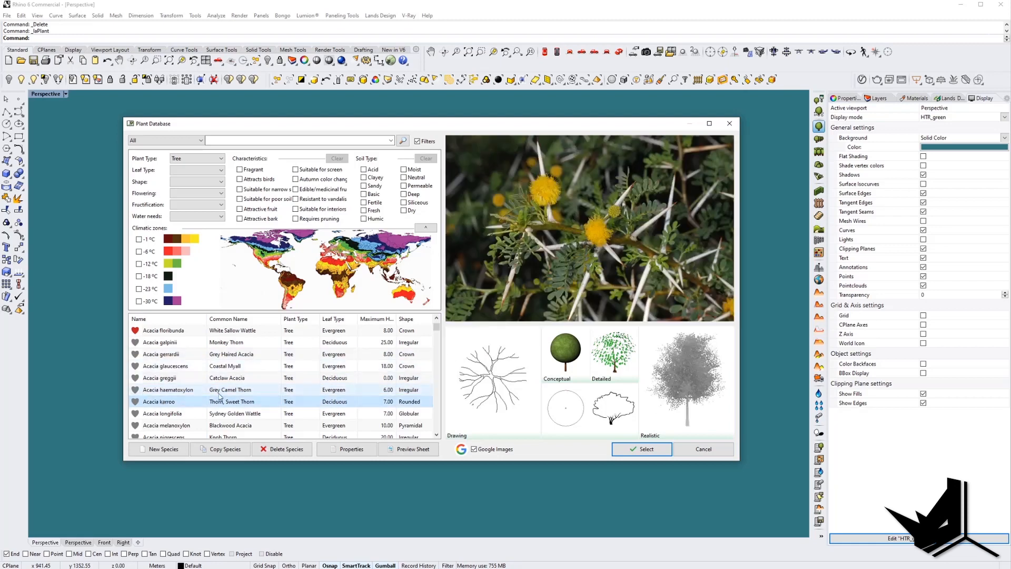
left_click(218, 425)
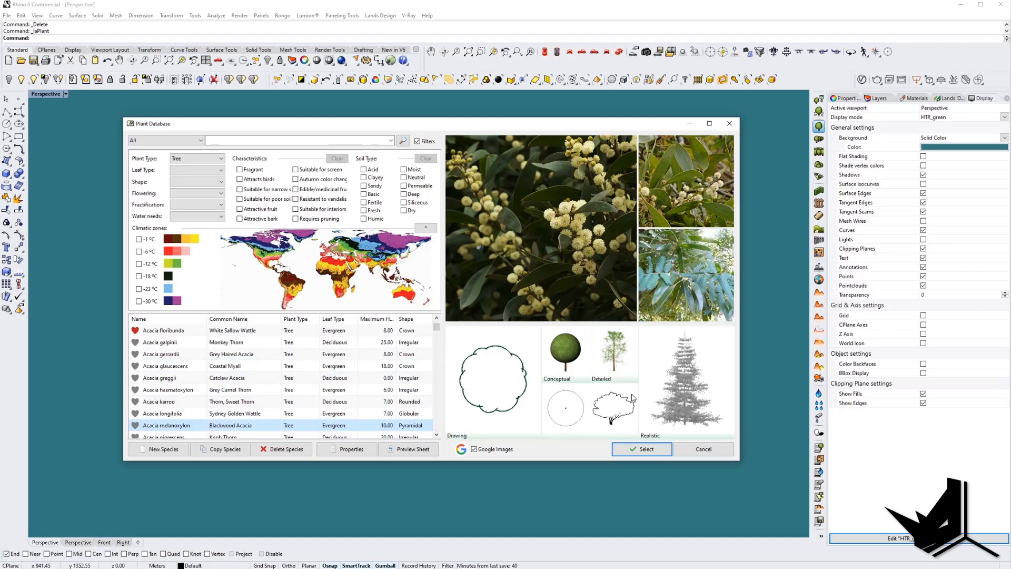
scroll(221, 387, "down", 3)
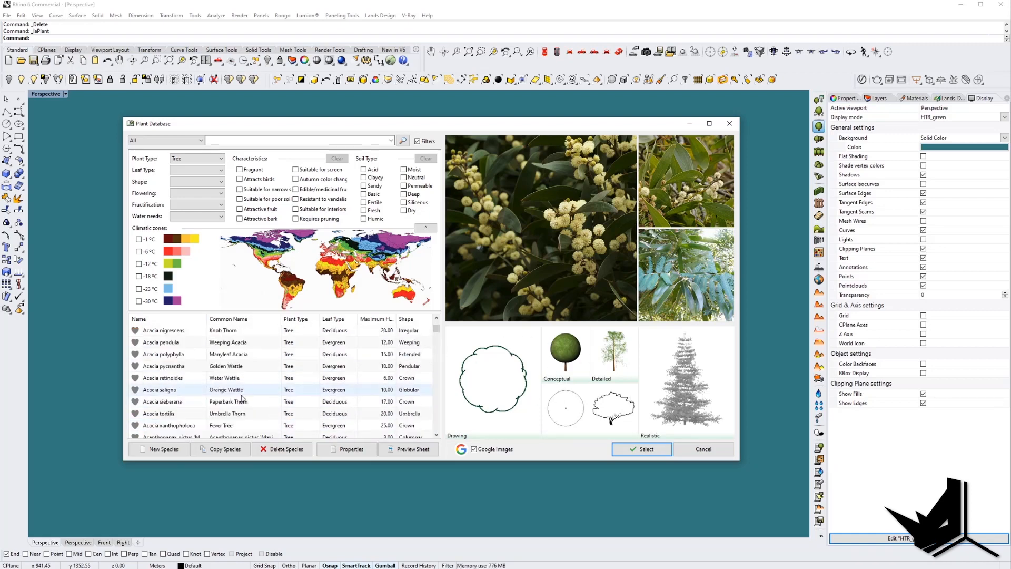
left_click(182, 354)
left_click(185, 376)
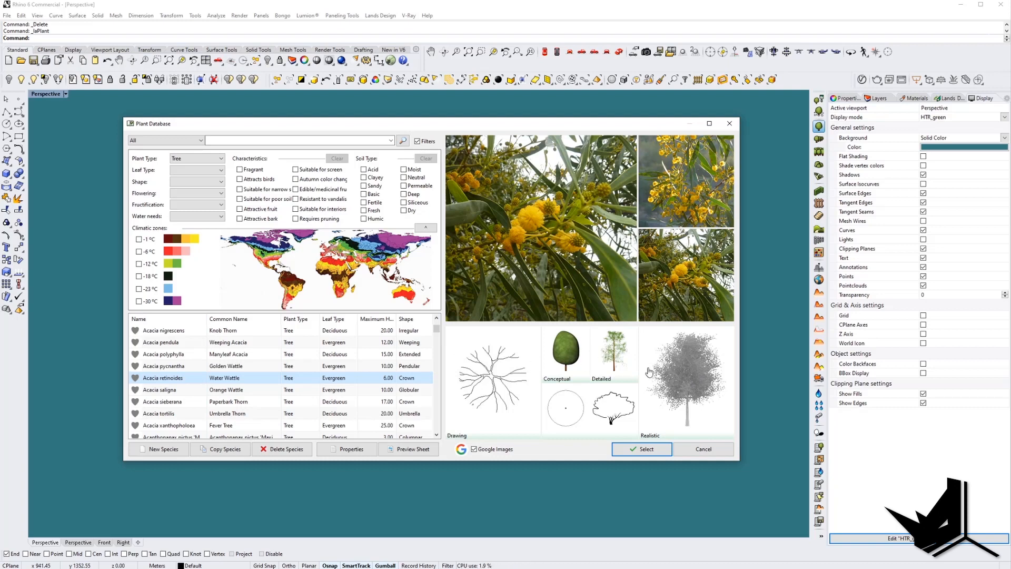
scroll(230, 386, "down", 10)
scroll(228, 385, "up", 12)
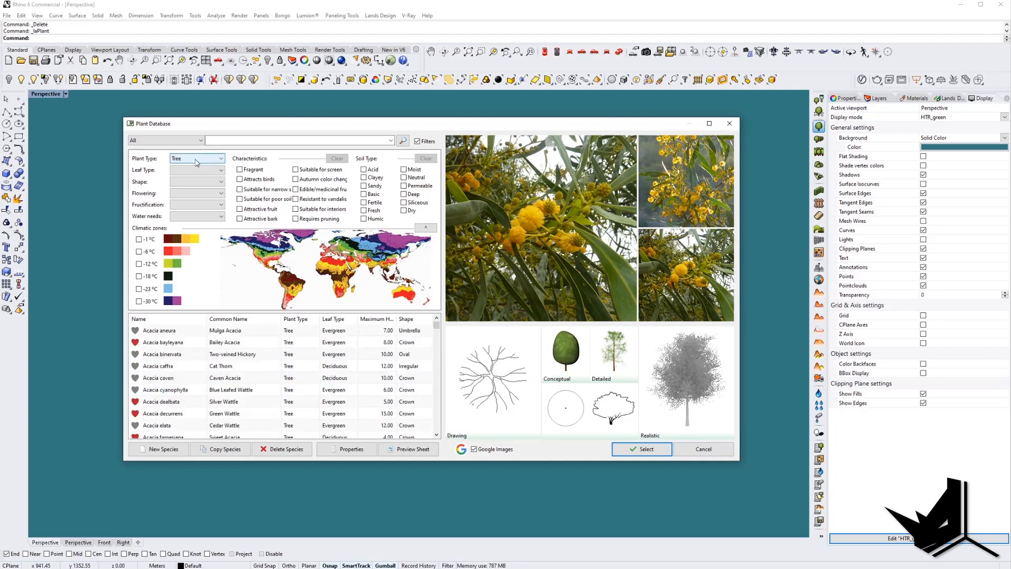
- Choose the Acacia bayleyana species and insert two plants with the existing plant settings
left_click(174, 342)
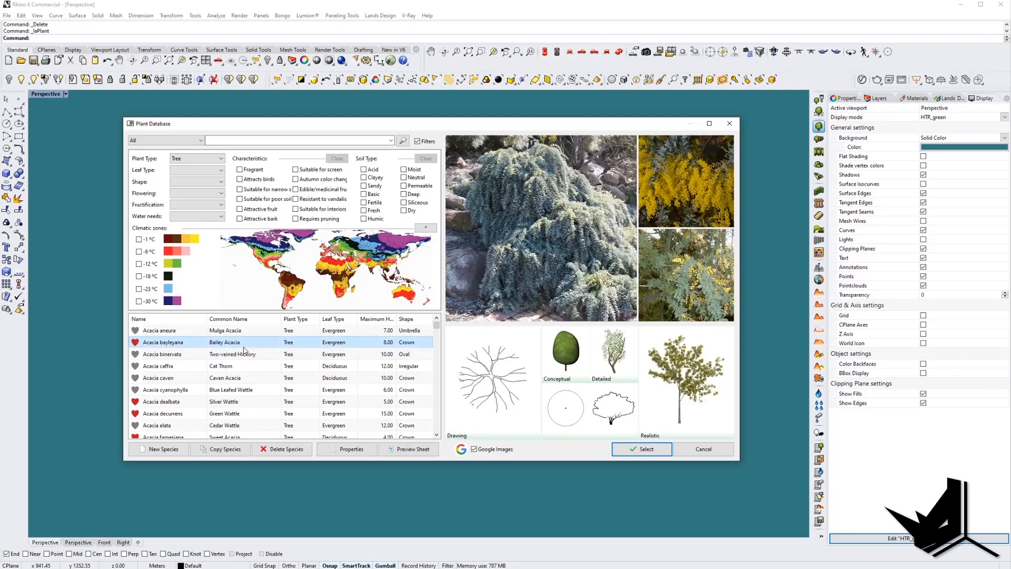
left_click(643, 449)
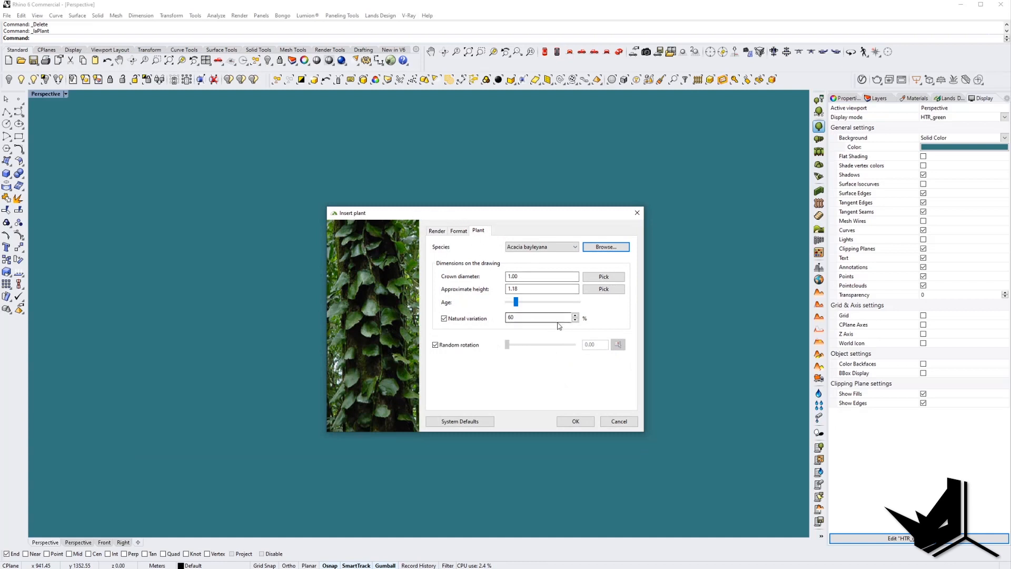
left_click(587, 421)
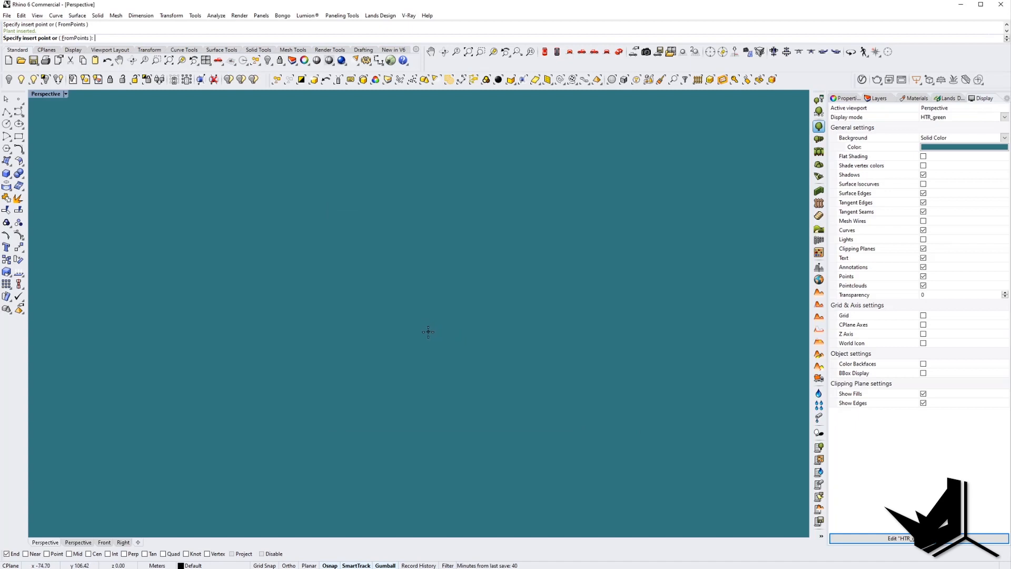
key("Escape")
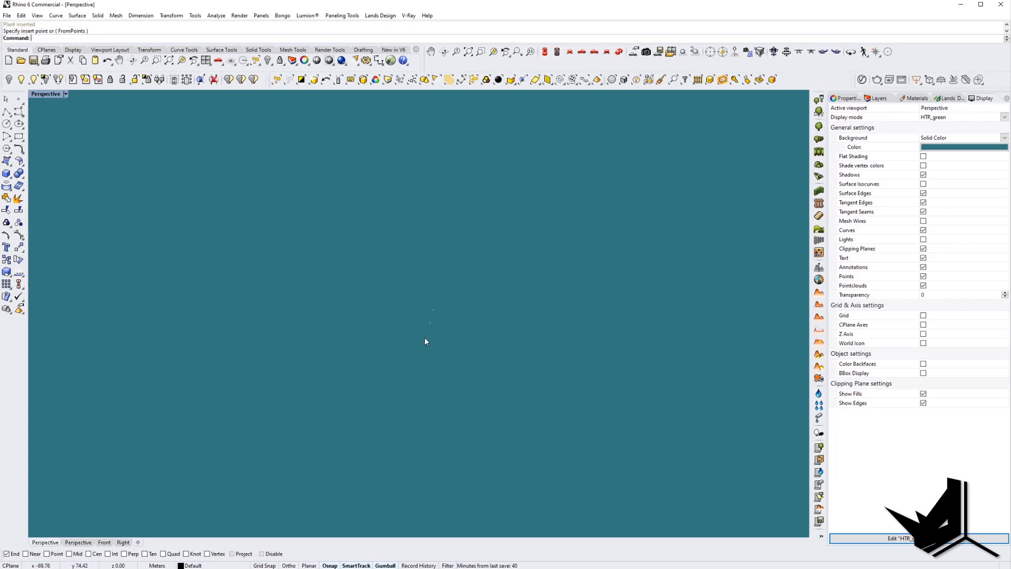
- Delete the more distant of the two inserted plants
scroll(428, 331, "up", 10)
scroll(426, 318, "up", 4)
left_click_drag(321, 146, 544, 332)
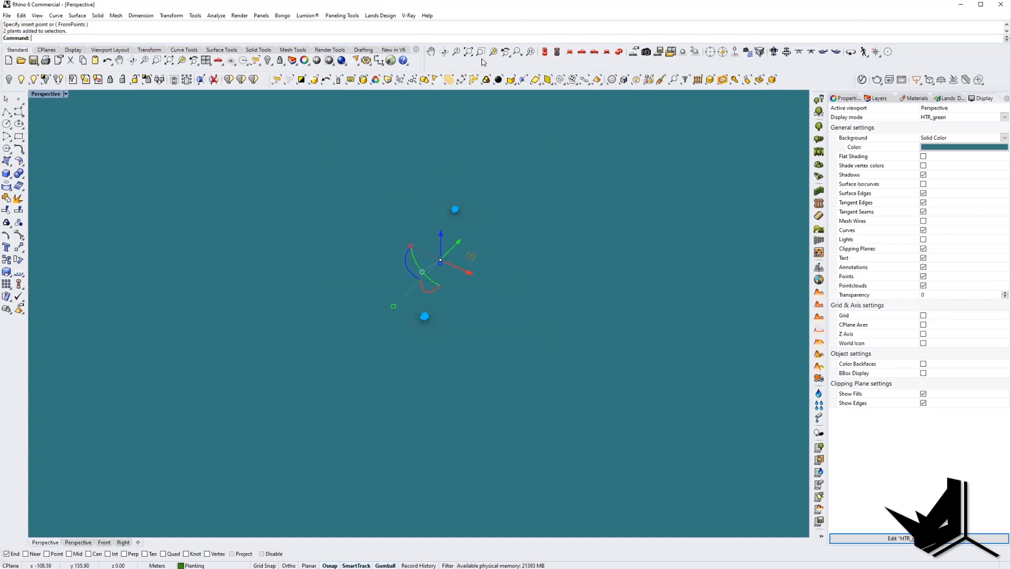
left_click(480, 53)
right_click_drag(476, 314, 476, 284)
left_click(375, 419)
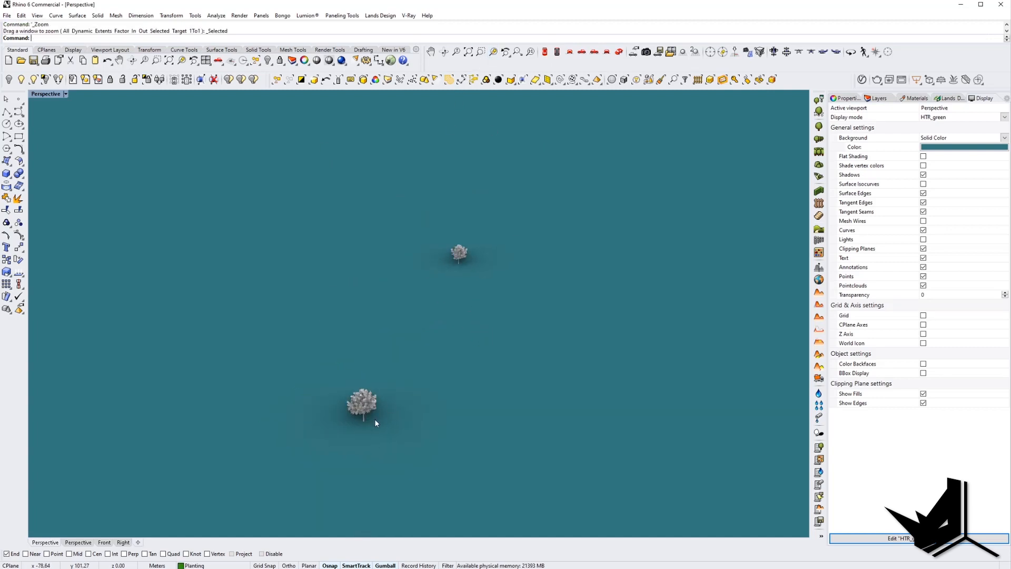
scroll(377, 408, "up", 10)
right_click_drag(415, 254, 483, 336, "shift")
scroll(484, 335, "down", 4)
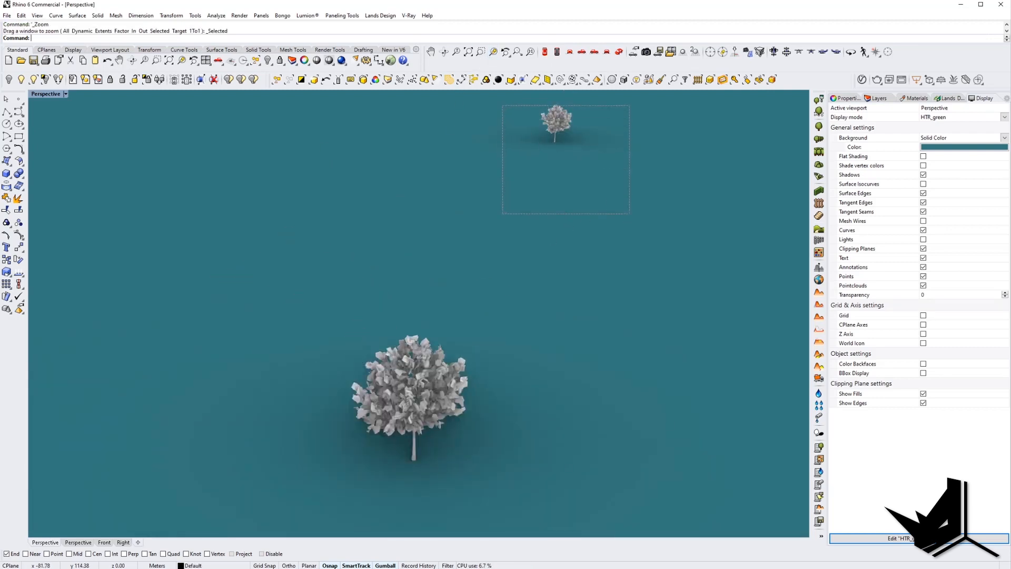
key("Delete")
scroll(402, 370, "up", 4)
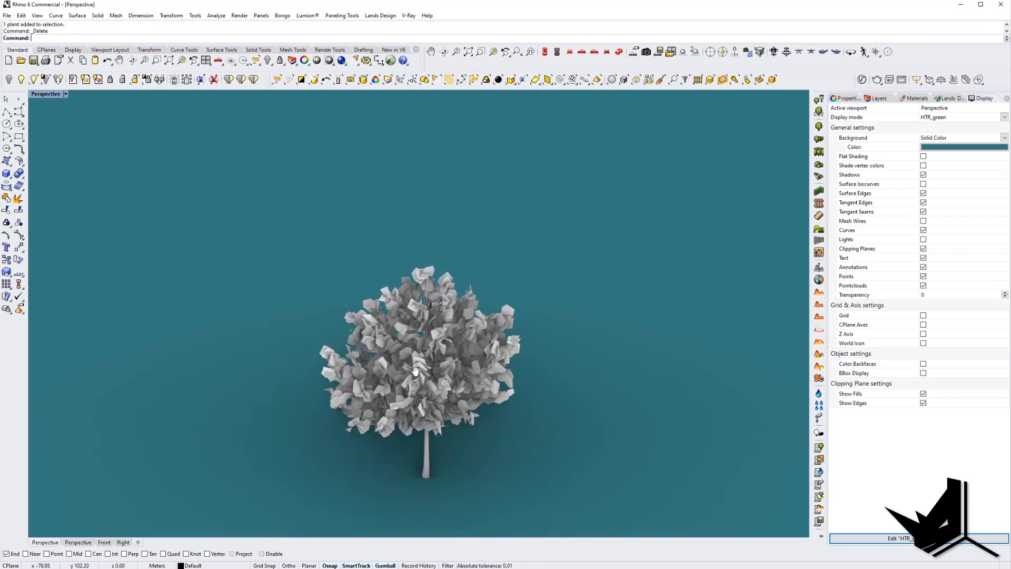
- Set the perspective viewport's display mode to Wireframe
right_click_drag(415, 370, 391, 304, "shift")
left_click(65, 95)
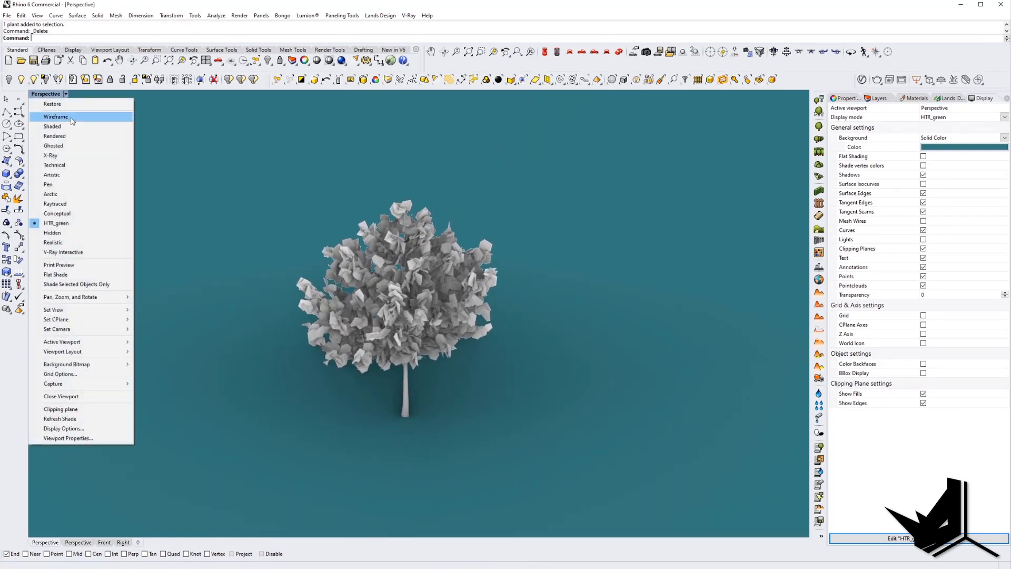
left_click(73, 118)
right_click_drag(496, 305, 505, 329, "shift")
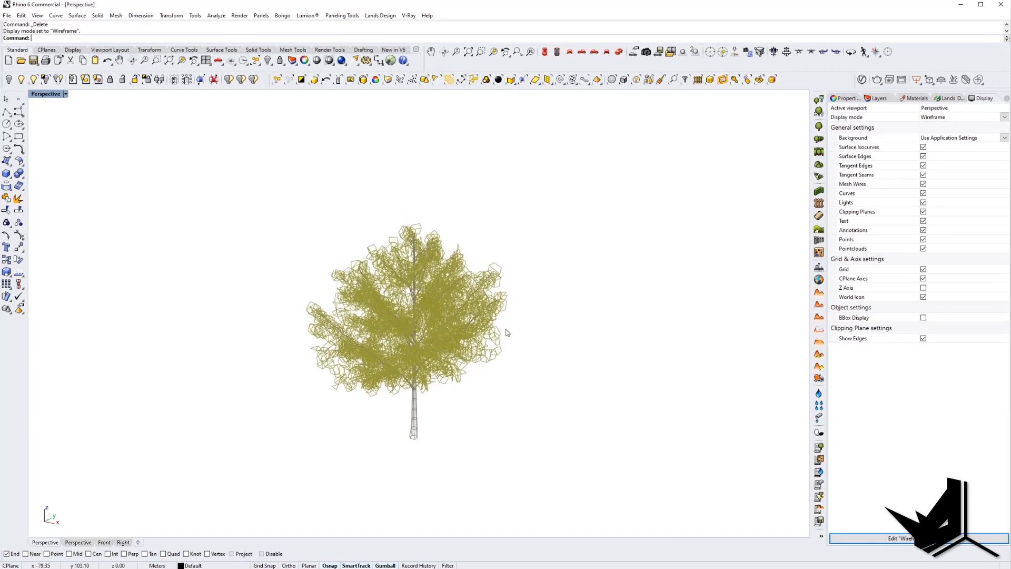
- Switch the perspective viewport to the Rendered display mode and inspect the tree up close
left_click(65, 94)
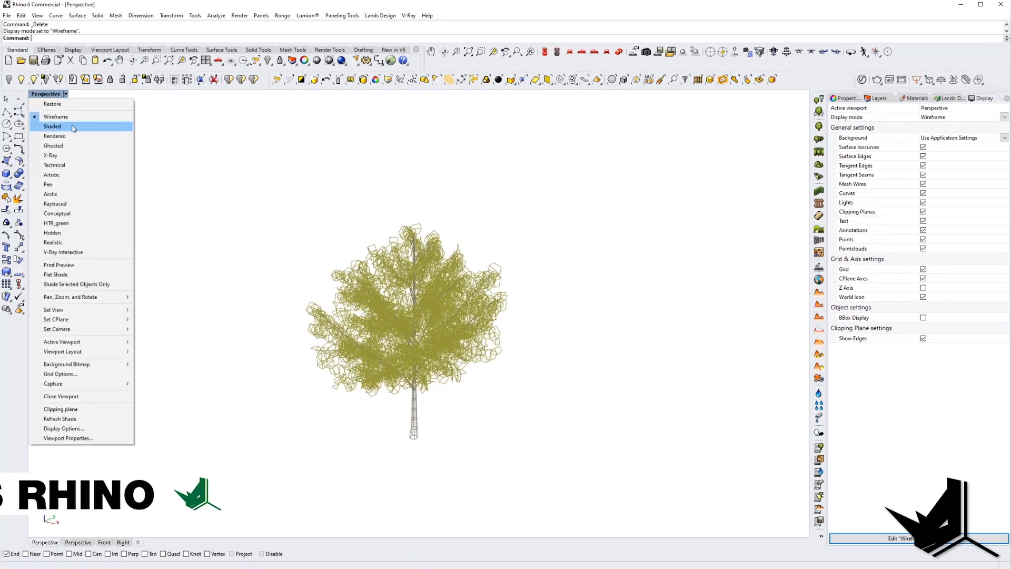
left_click(67, 138)
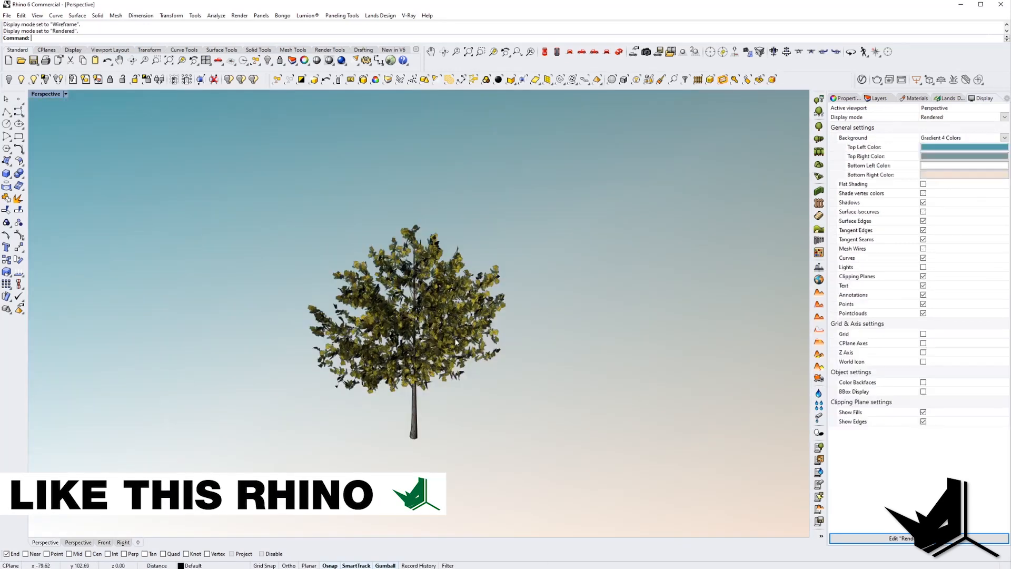
right_click_drag(547, 339, 352, 236)
scroll(352, 234, "up", 7)
scroll(410, 286, "down", 7)
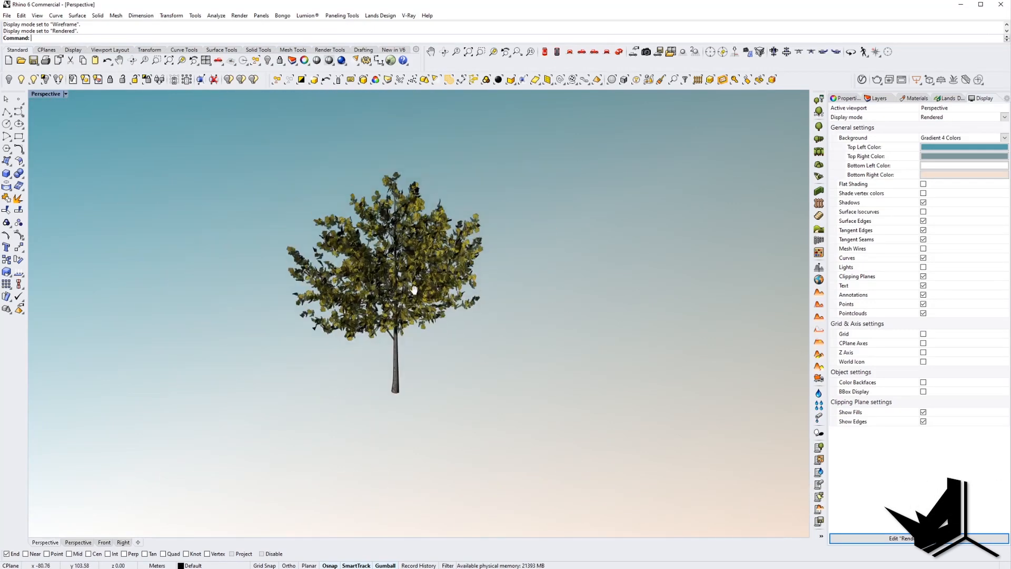
- Select the tree and set the perspective viewport's display mode to HTR_green
right_click_drag(395, 269, 394, 311, "shift")
left_click(395, 313)
left_click(65, 93)
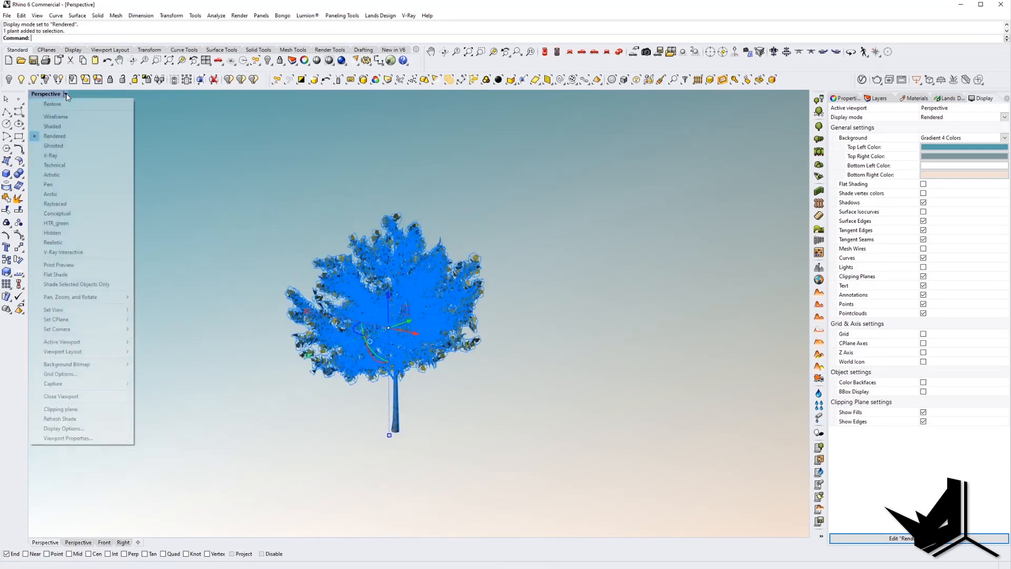
left_click(56, 223)
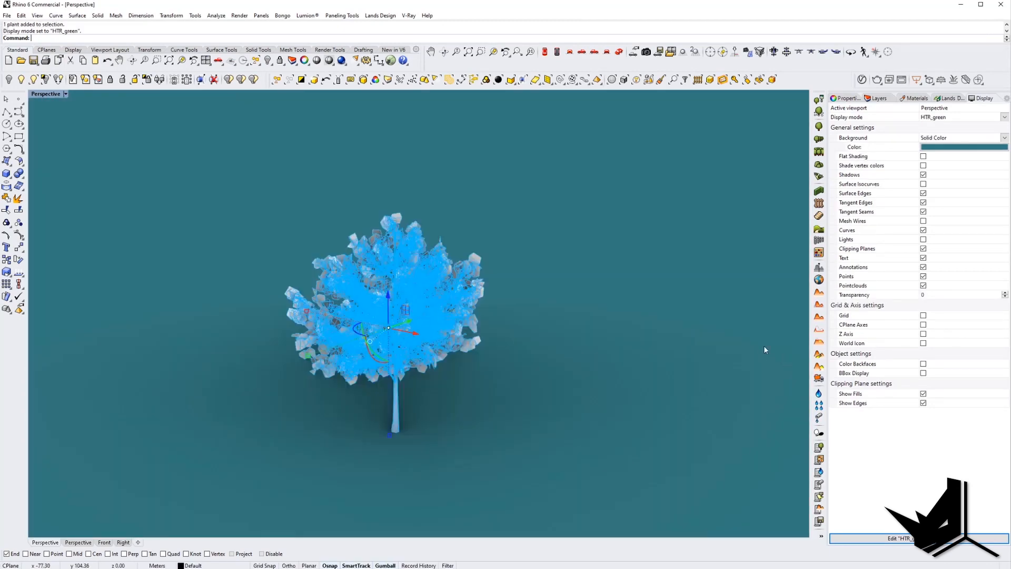
- View the selected tree's Lands Design plant properties, and deselect it to bring up the document's plant display settings
left_click(763, 346)
left_click(389, 295)
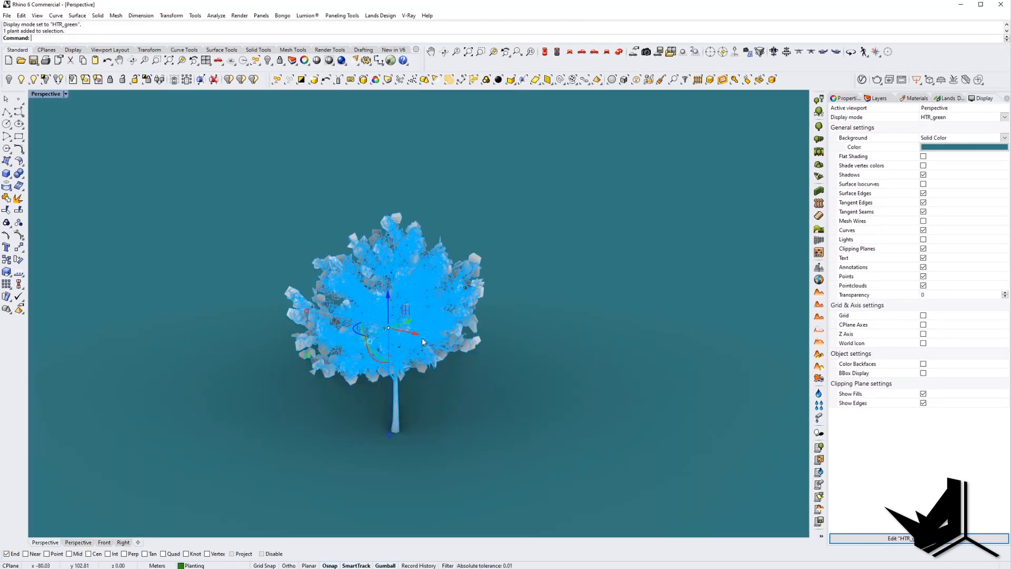
left_click(950, 99)
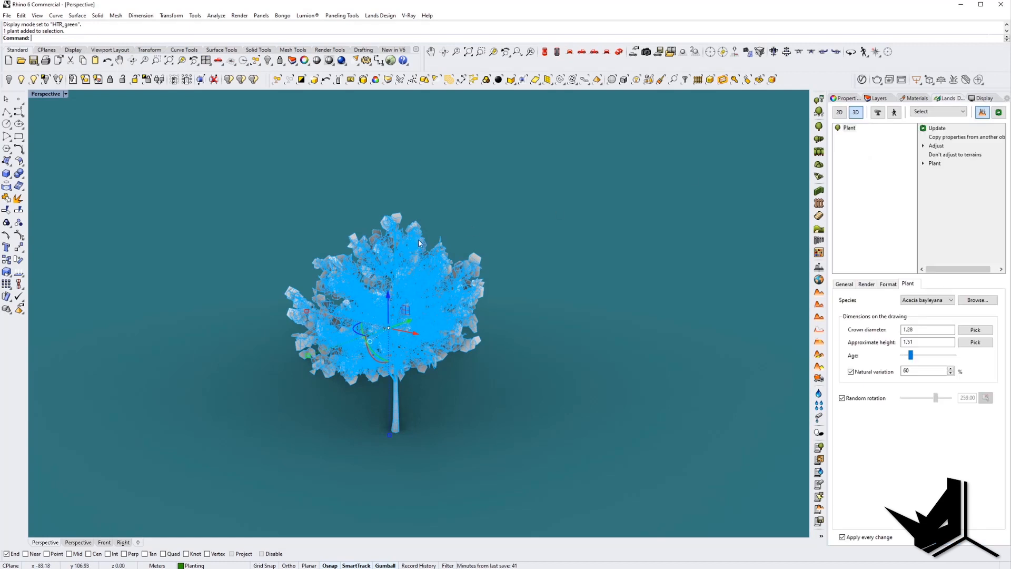
left_click(522, 225)
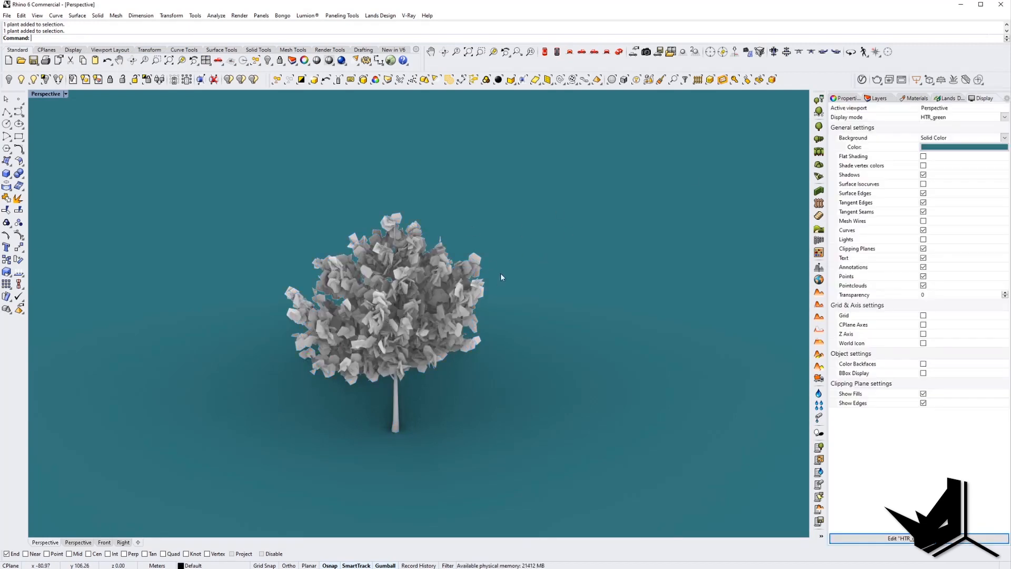
left_click(381, 299)
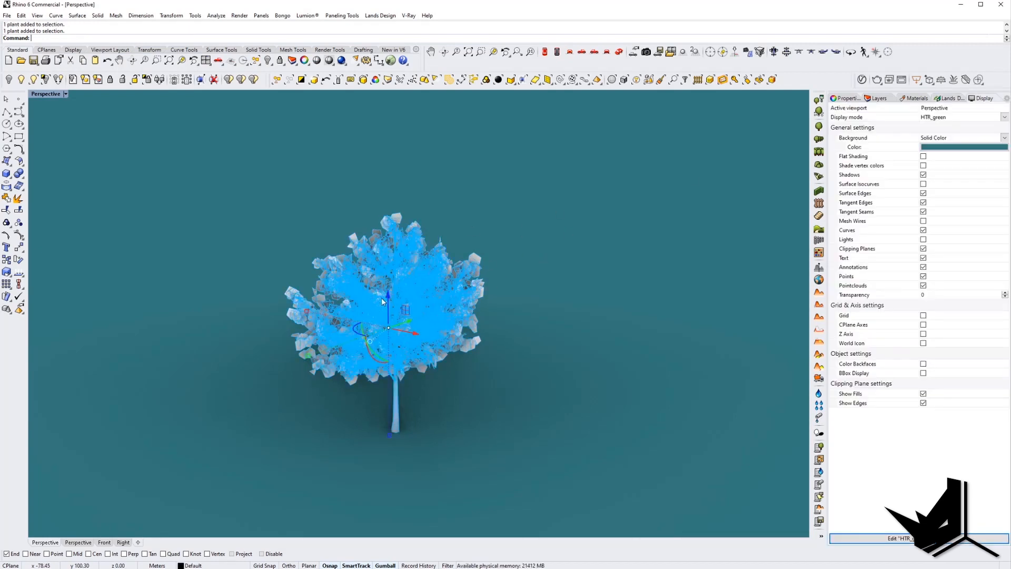
left_click(951, 99)
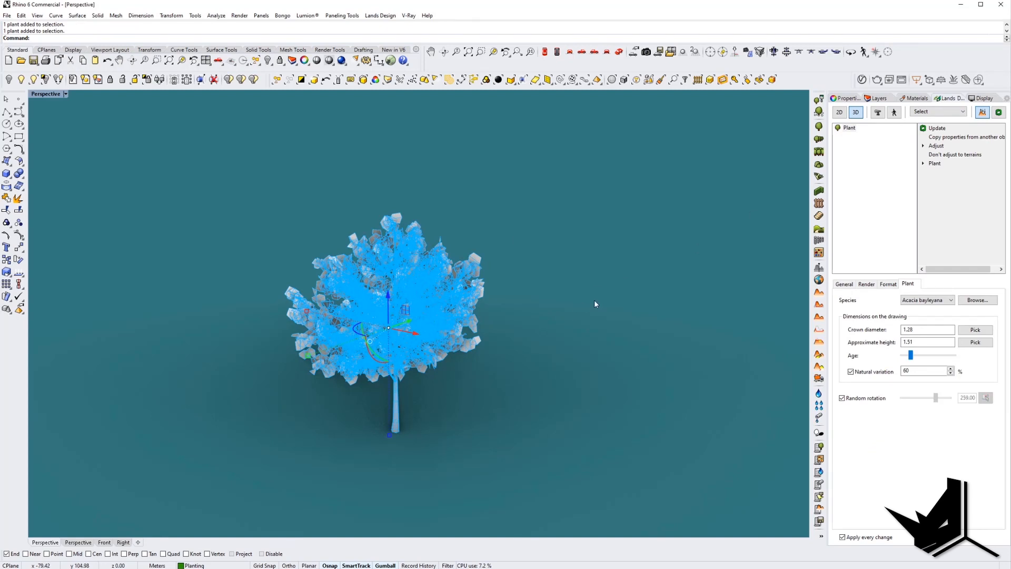
left_click(572, 205)
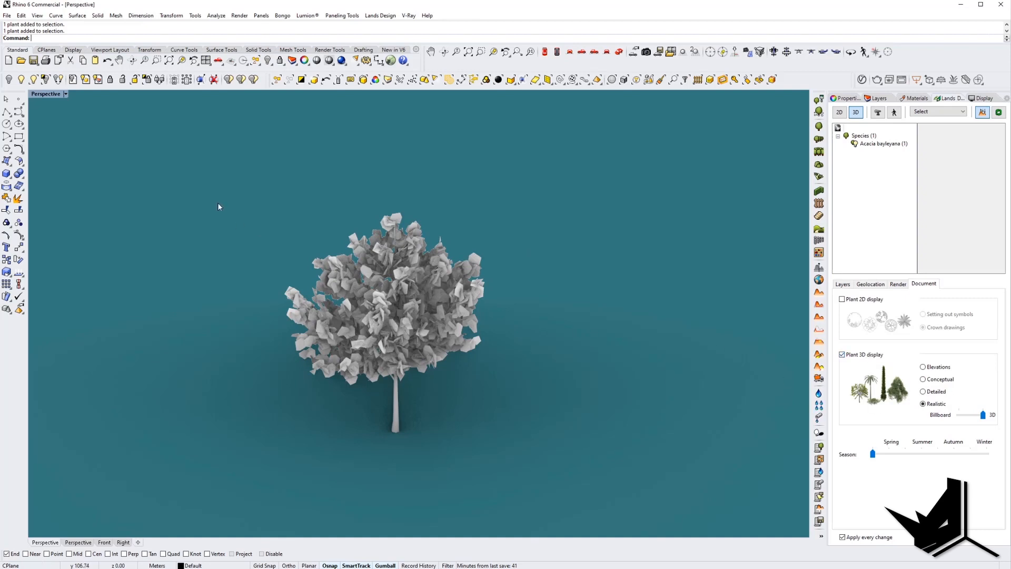
- Set the viewport to Rendered and try the Detailed plant 3D display before choosing Conceptual
left_click(66, 94)
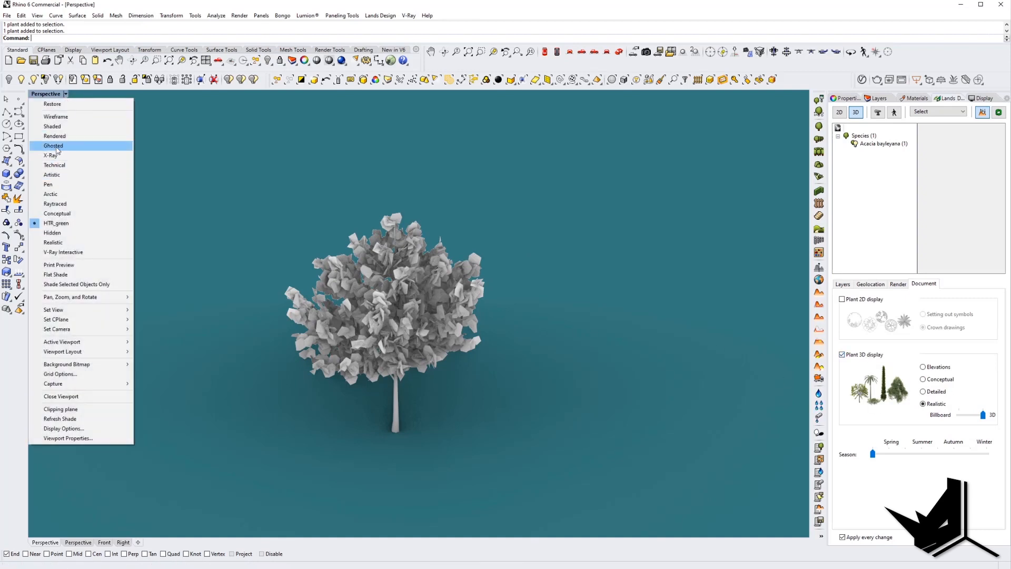
left_click(59, 137)
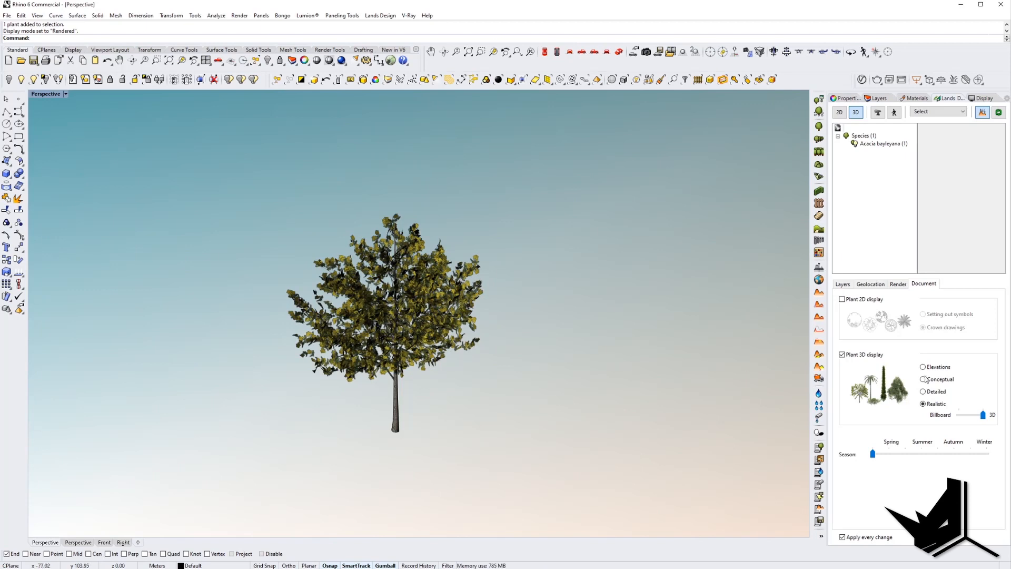
left_click(923, 391)
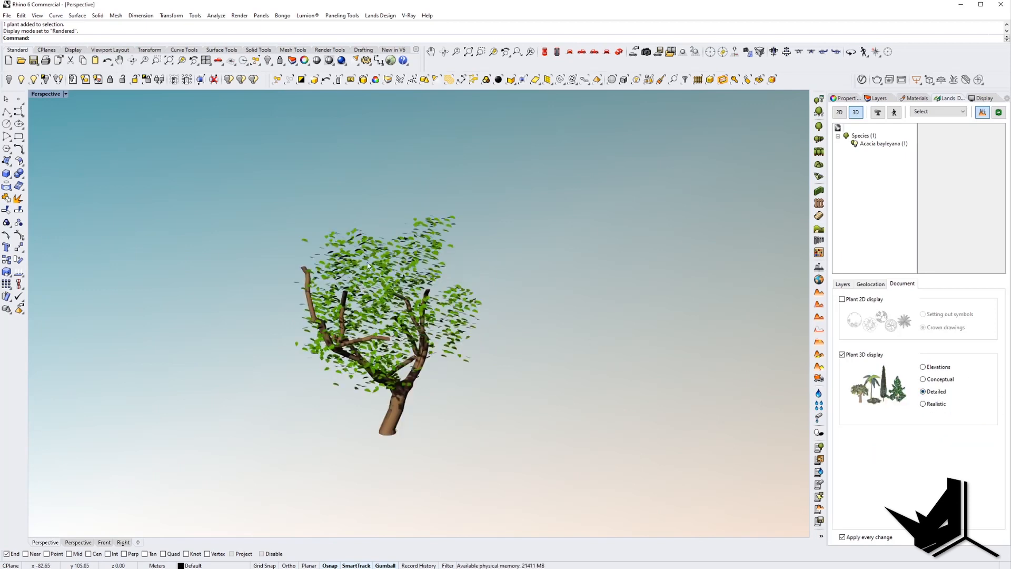
left_click(922, 379)
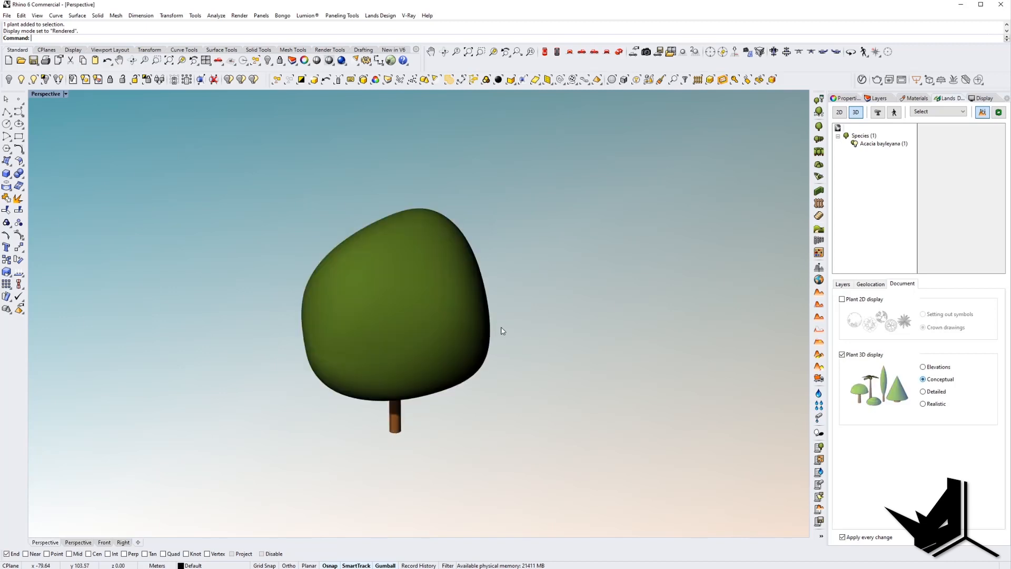
- Set the perspective viewport's display mode to HTR_green and inspect the conceptual tree from different angles
left_click(66, 94)
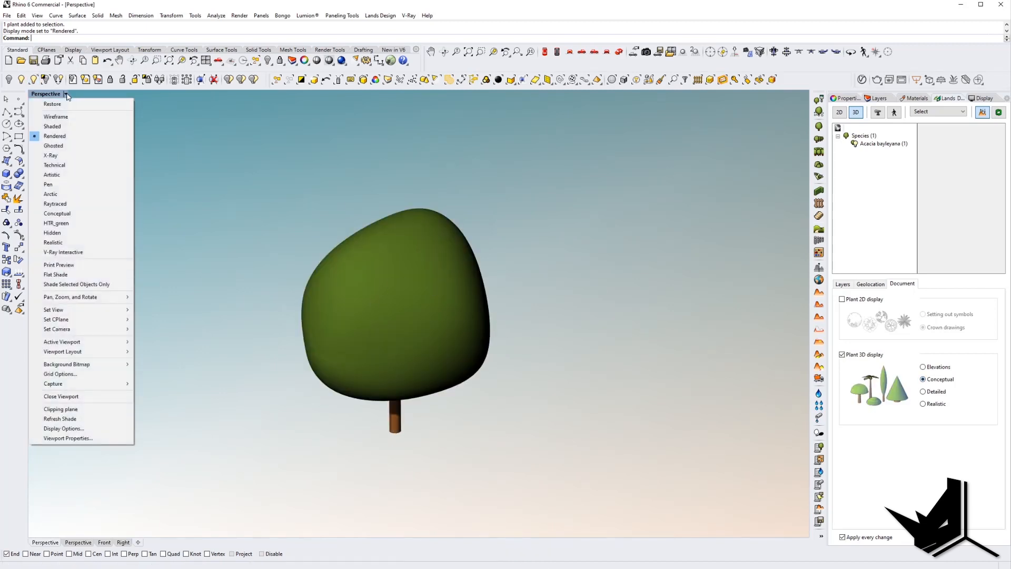
left_click(63, 223)
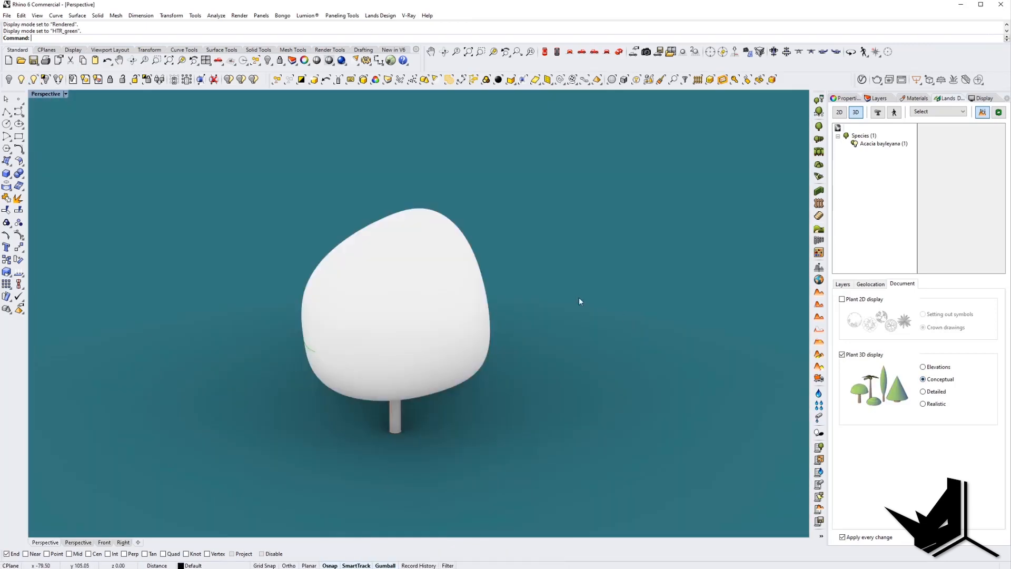
scroll(506, 313, "down", 5)
mouse_move(506, 312)
right_mouse_down()
mouse_move(460, 323)
mouse_move(501, 322)
right_mouse_up()
scroll(451, 278, "up", 4)
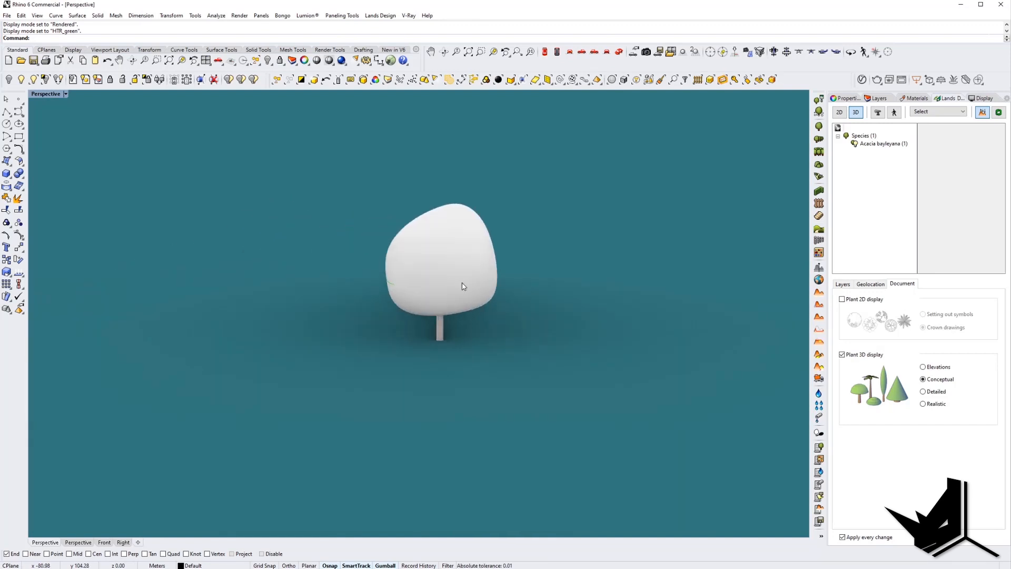
- Try the Elevations option for the plant 3D display and inspect the tree's outline from around it
left_click(923, 367)
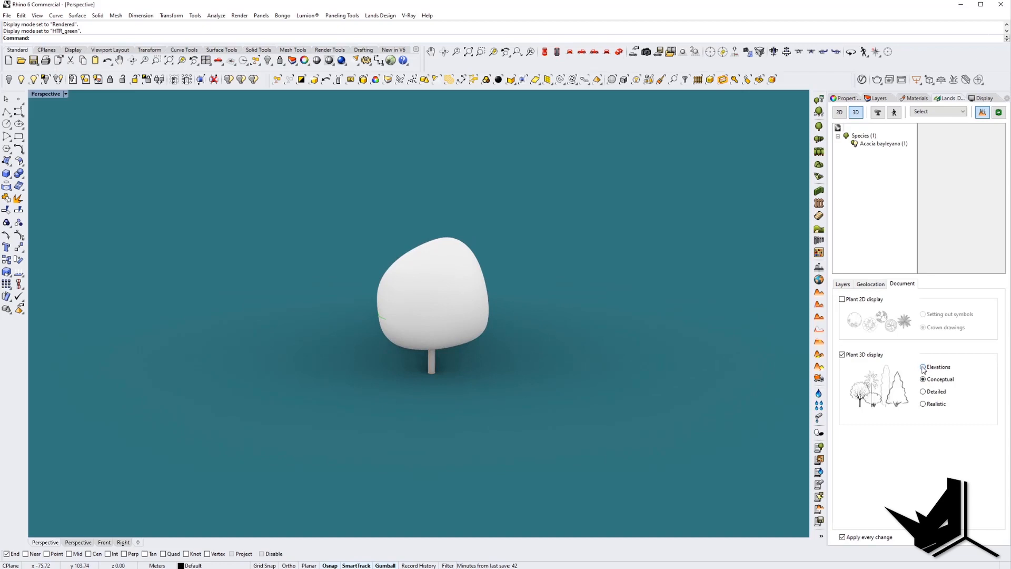
right_click_drag(495, 320, 450, 315)
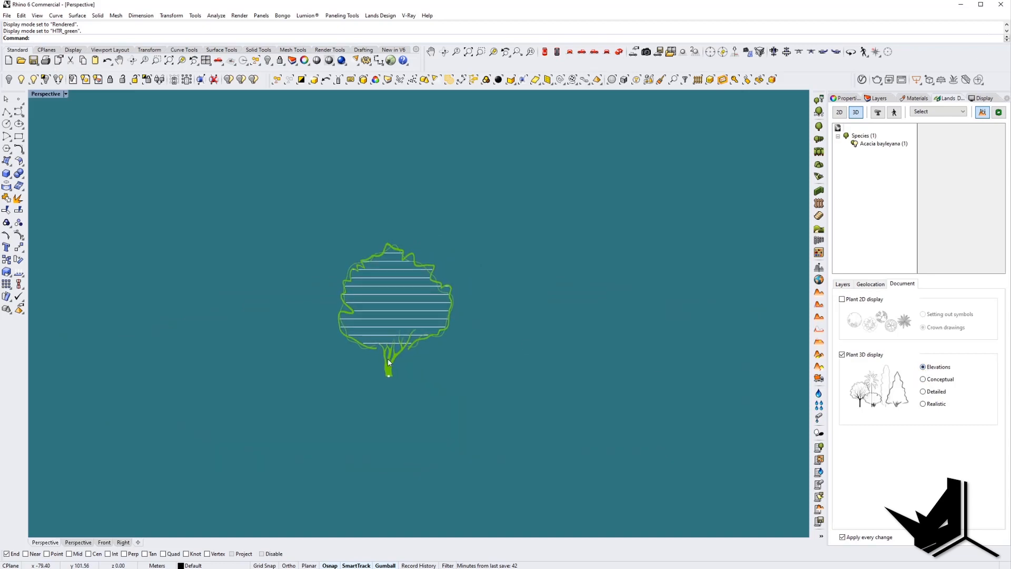
scroll(388, 358, "up", 5)
scroll(392, 333, "down", 8)
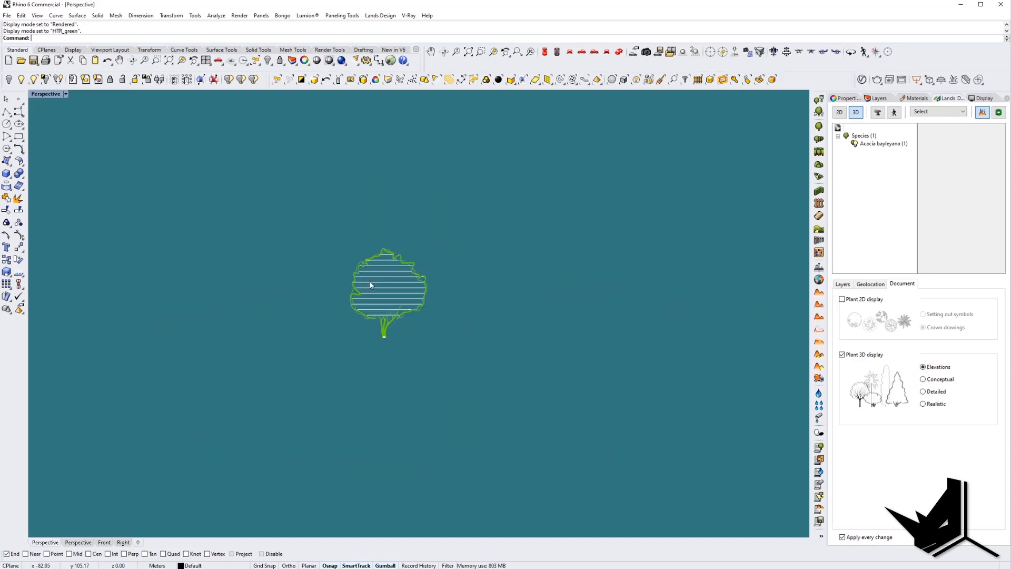
right_click_drag(370, 284, 368, 317)
right_click_drag(500, 335, 748, 395)
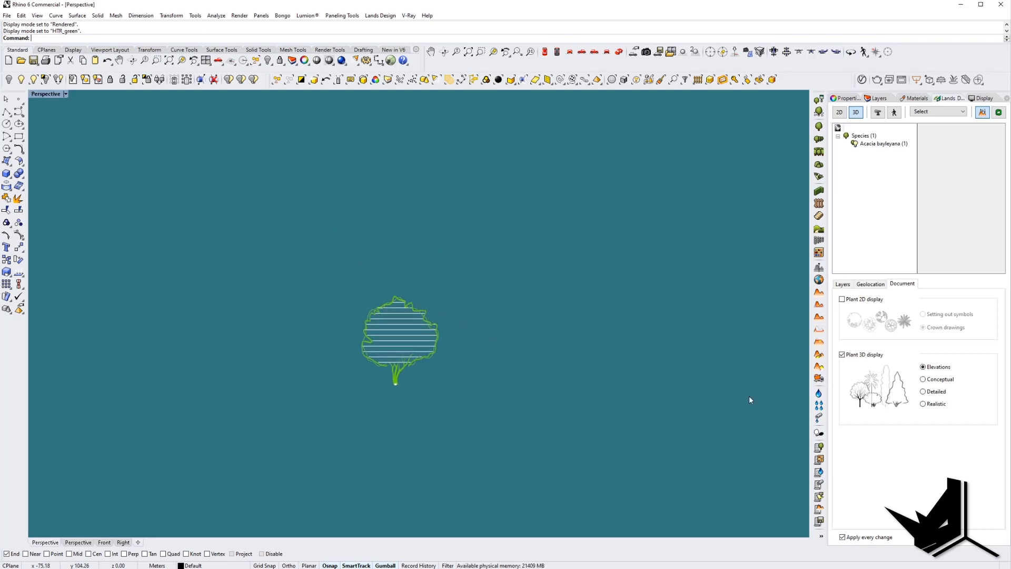
- Set the plant 3D display to Realistic, and delete the tree from the model
left_click(923, 404)
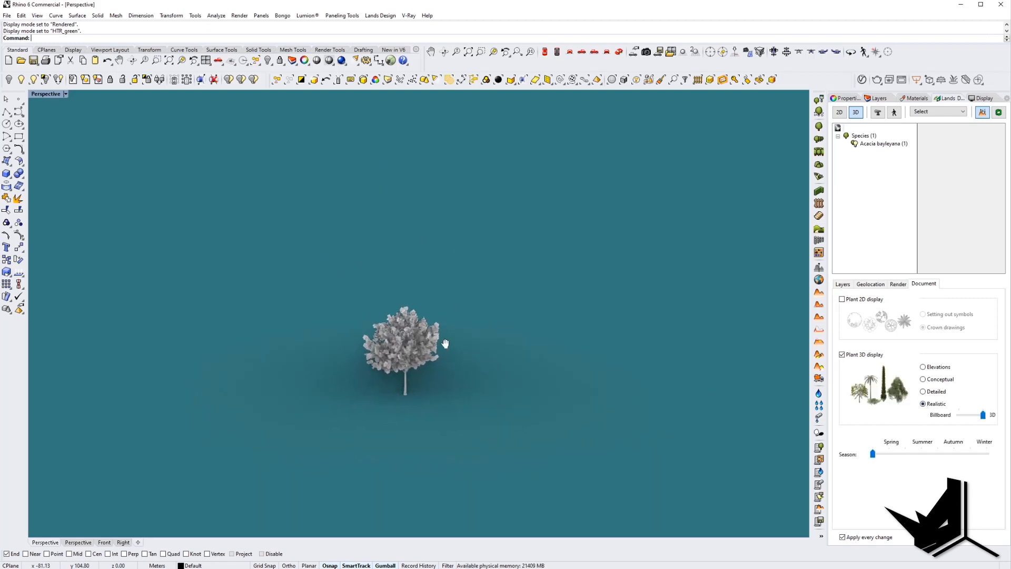
left_click(402, 354)
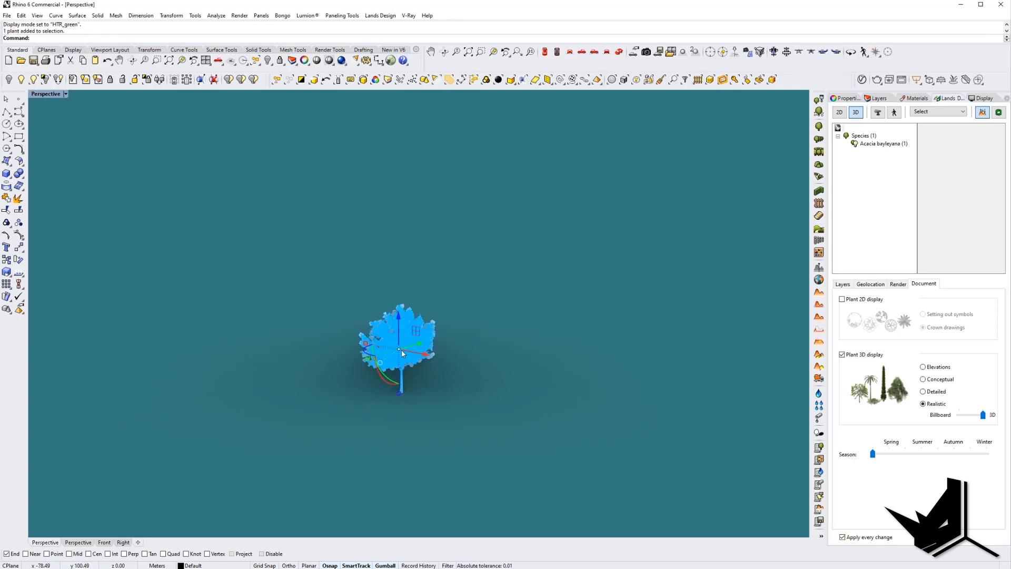
key("Delete")
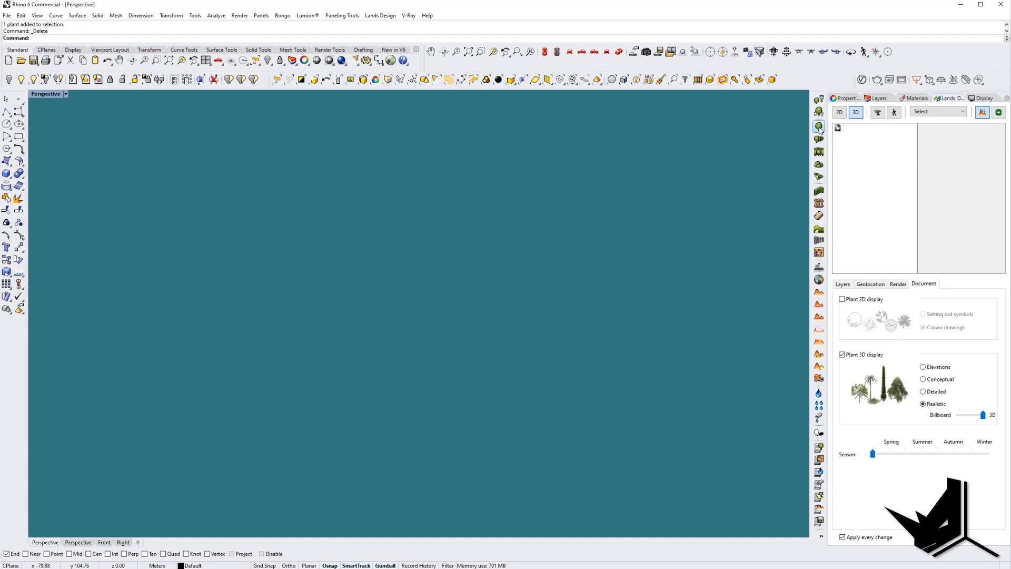
- Start a plant row of the species Acacia bayleyana with a natural variation of 50%
left_click(818, 138)
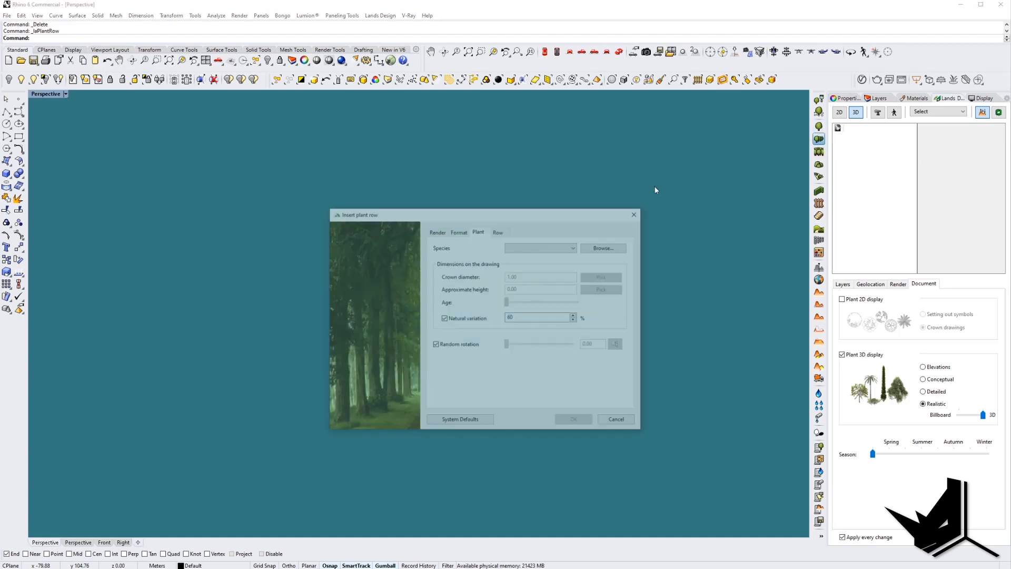
left_click(524, 247)
left_click(525, 258)
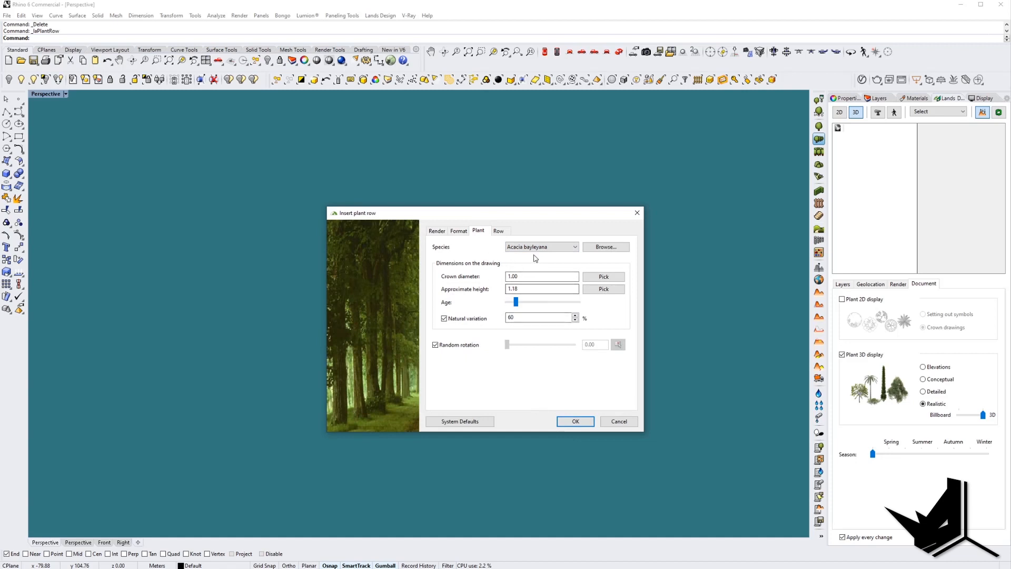
double_click(526, 320)
type("50")
key("Return")
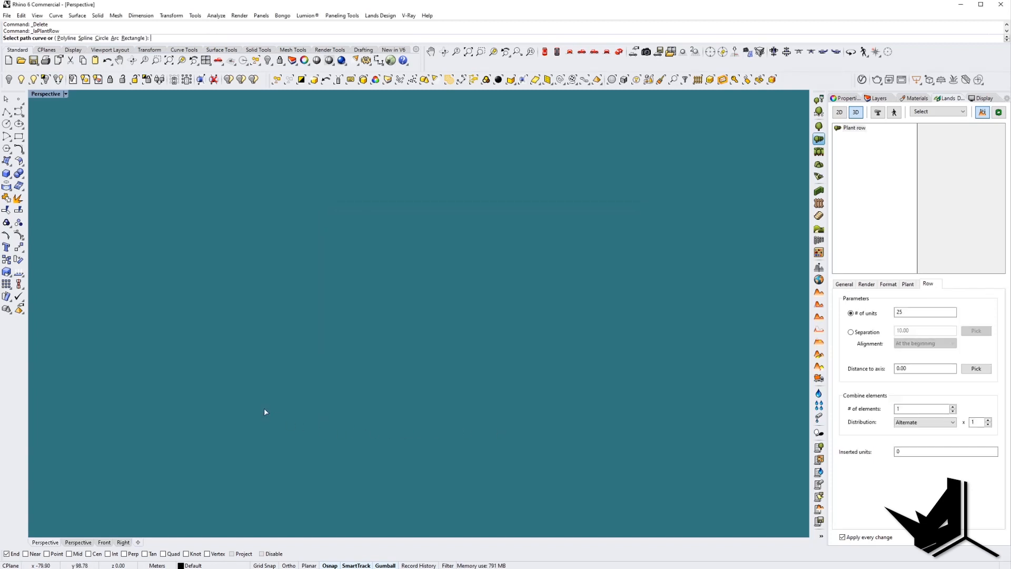
- Place the plant row of 25 units along a straight two-point polyline path
left_click(67, 38)
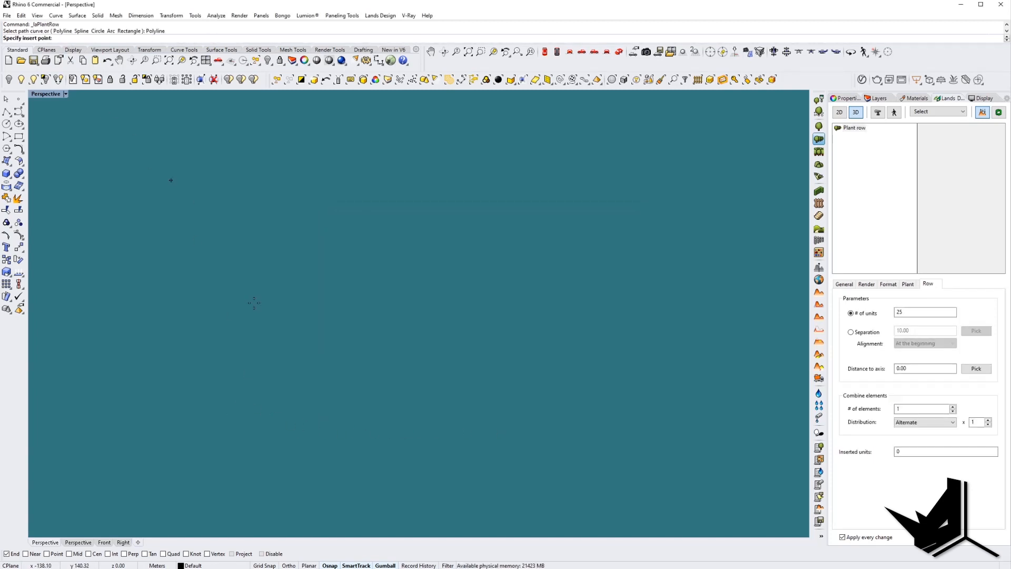
left_click(191, 438)
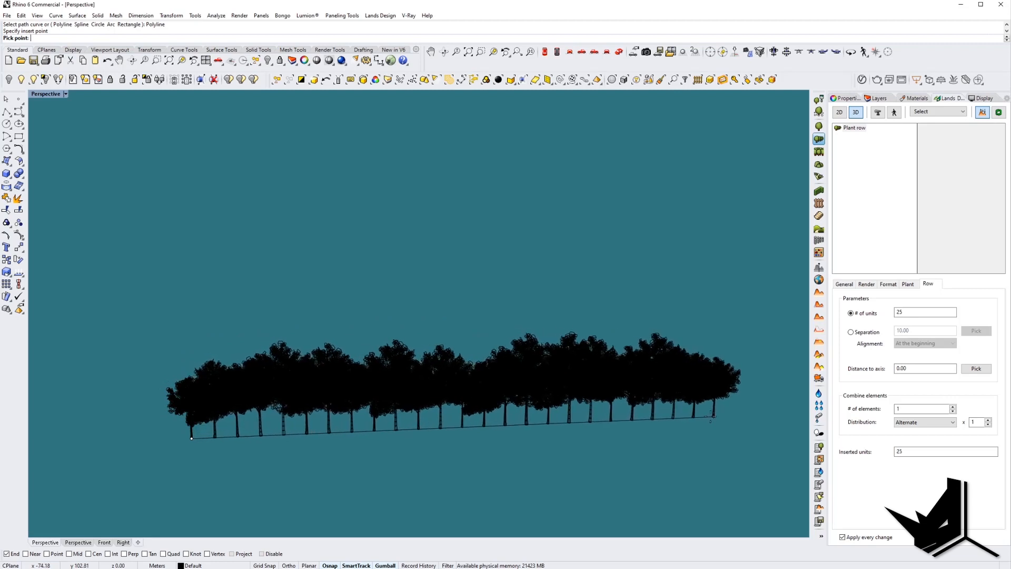
scroll(368, 340, "down", 12)
left_click(641, 388)
key("Return")
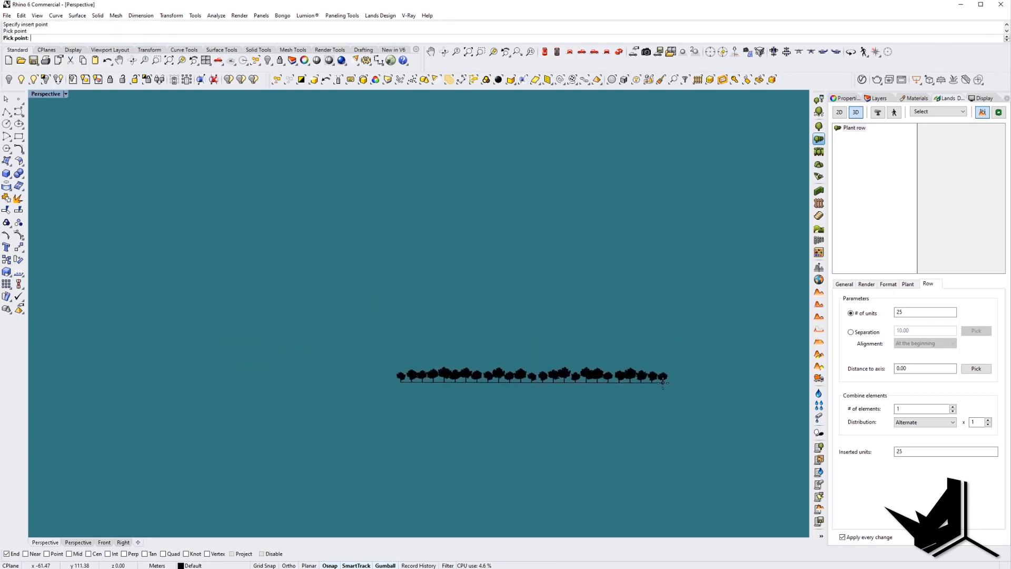
- Set the perspective viewport to Rendered and inspect the row of realistic trees up close
scroll(510, 388, "up", 5)
right_click_drag(517, 391, 623, 335)
scroll(644, 349, "up", 5)
scroll(587, 329, "up", 4)
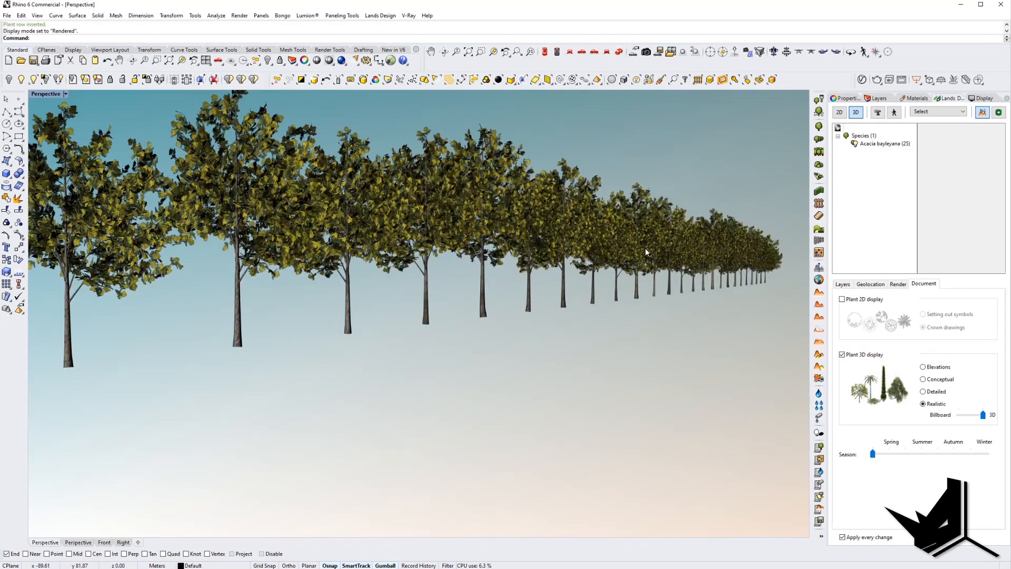
right_click_drag(645, 248, 634, 262)
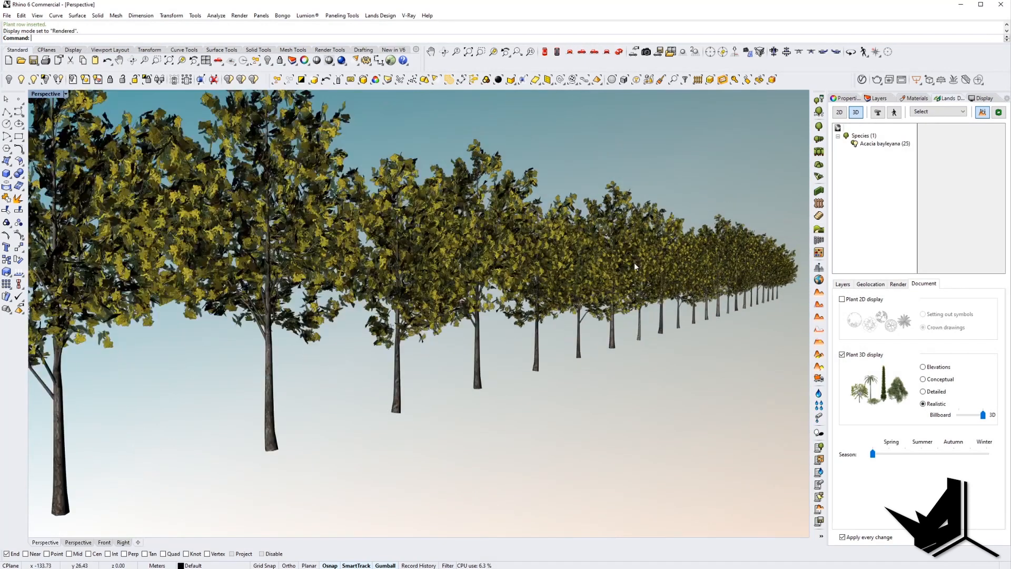
scroll(634, 262, "down", 2)
scroll(675, 304, "down", 5)
right_click_drag(636, 325, 525, 295)
scroll(546, 287, "up", 3)
- Delete the entire plant row from the model
scroll(546, 290, "down", 6)
scroll(525, 295, "down", 4)
left_click_drag(124, 251, 713, 427)
key("Delete")
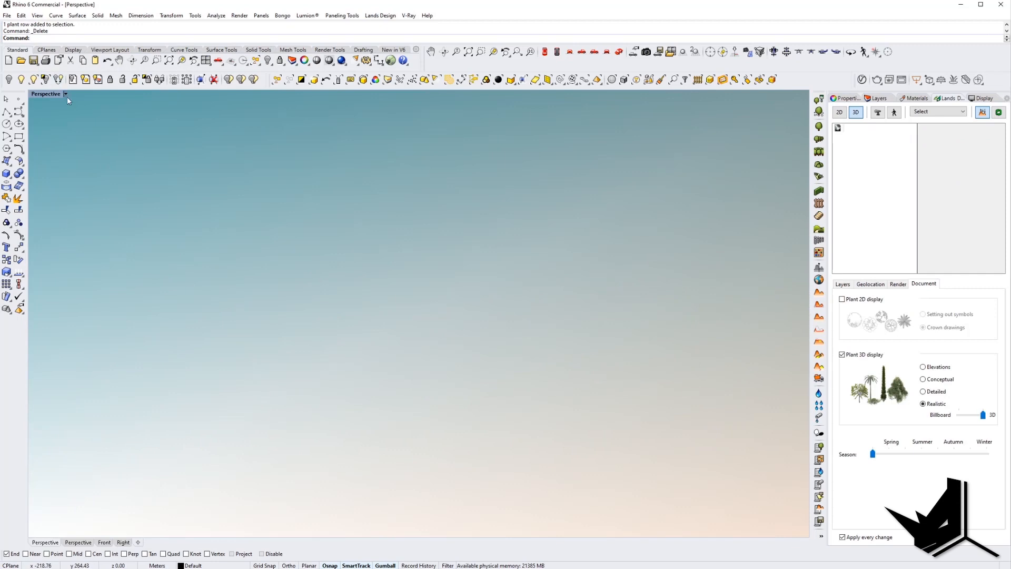
- Import Google Maps elevation data as a terrain covering 301 m by 258 m around the fields along Via Pellegrine
left_click(818, 280)
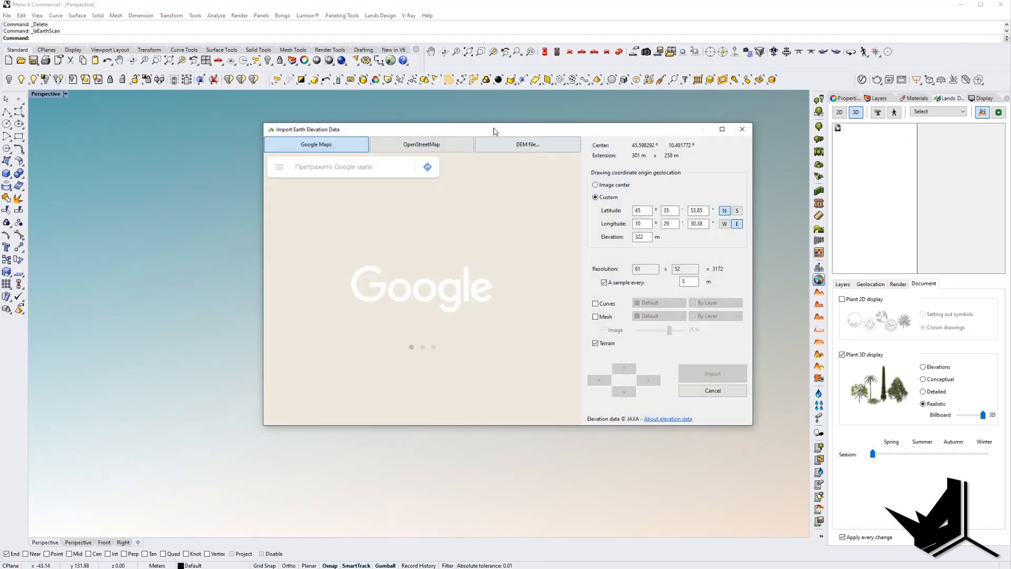
left_click_drag(494, 131, 423, 150)
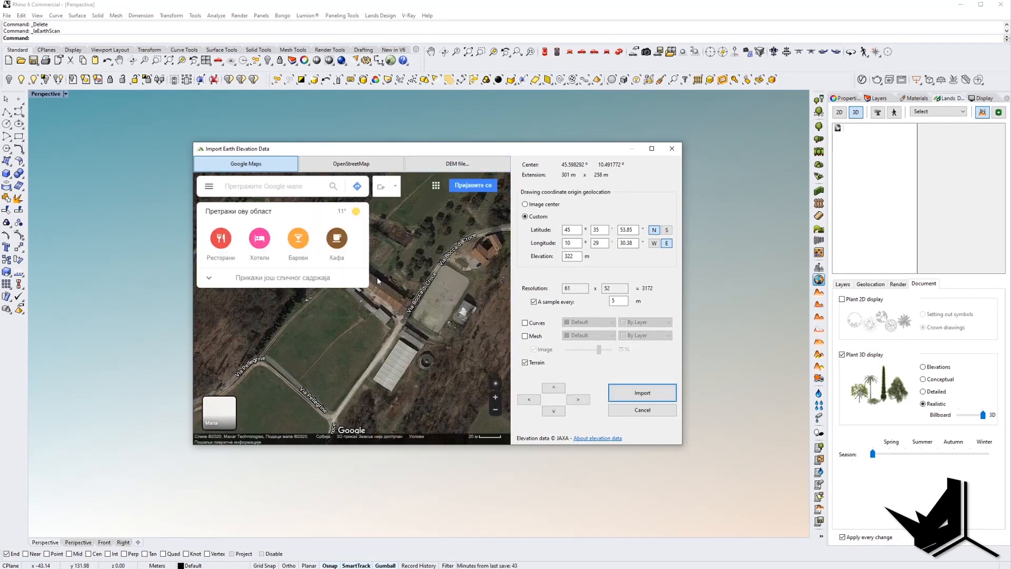
left_click_drag(377, 282, 456, 236)
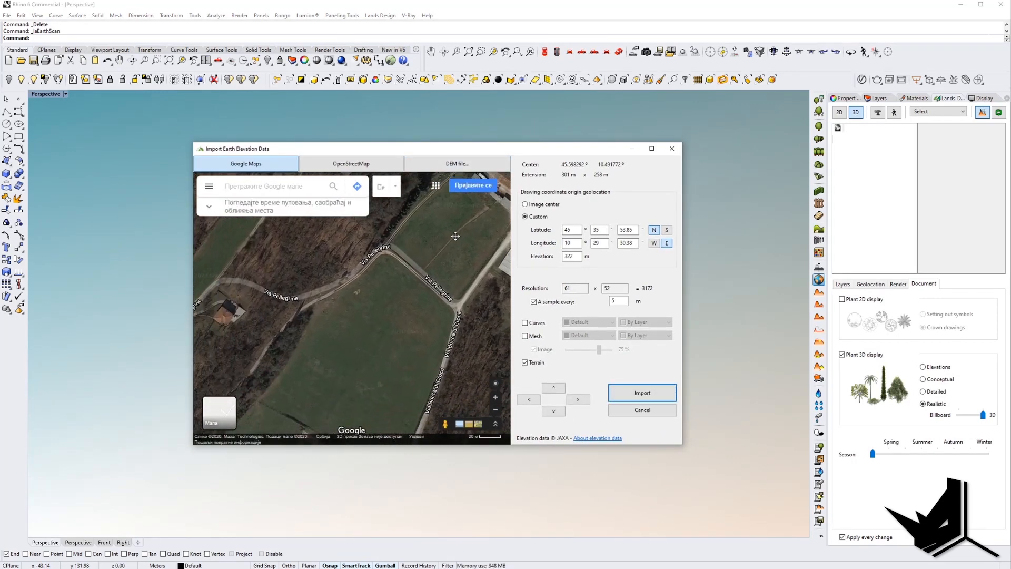
left_click_drag(448, 277, 375, 337)
scroll(374, 337, "down", 3)
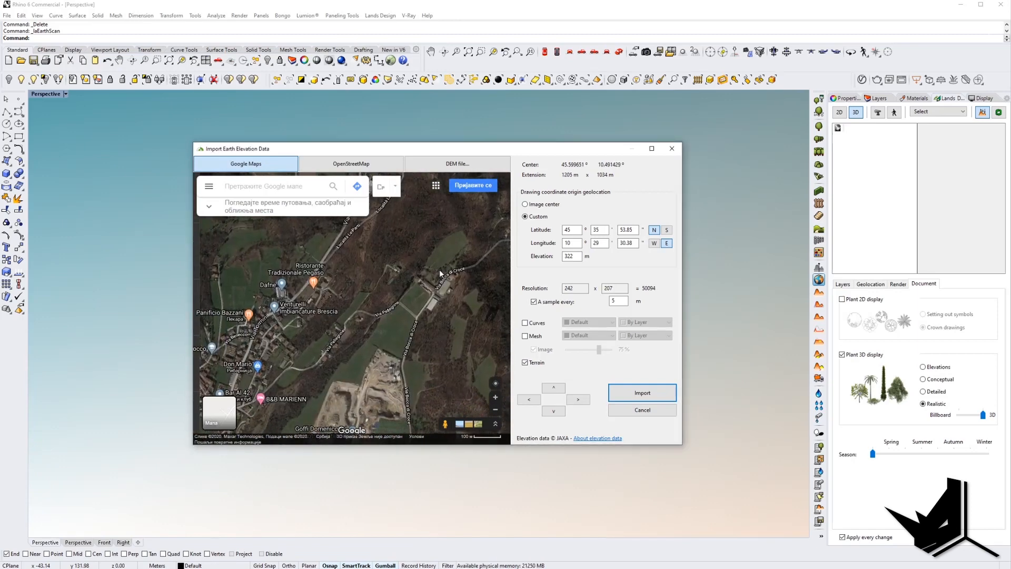
scroll(424, 318, "up", 3)
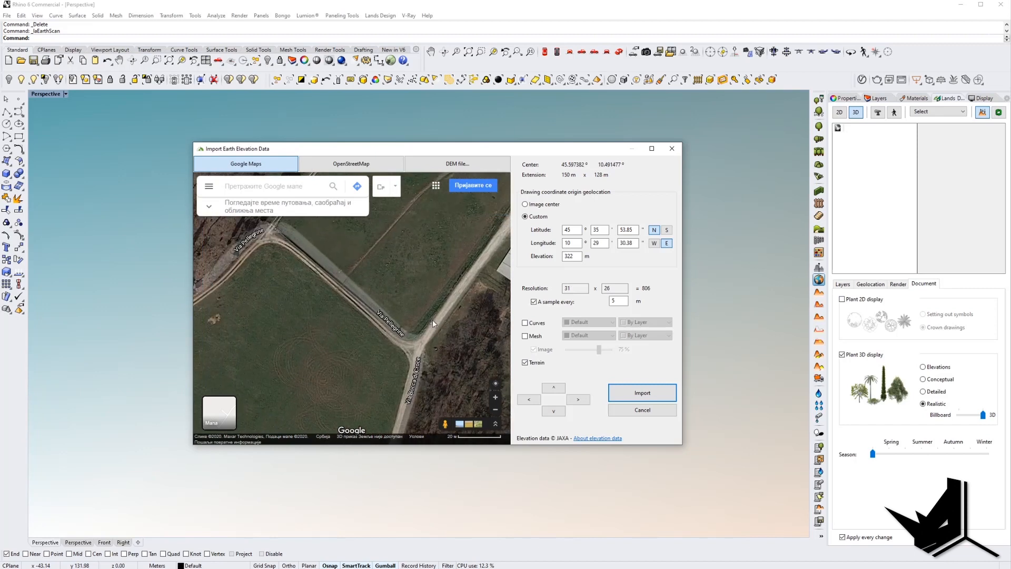
scroll(437, 303, "down", 1)
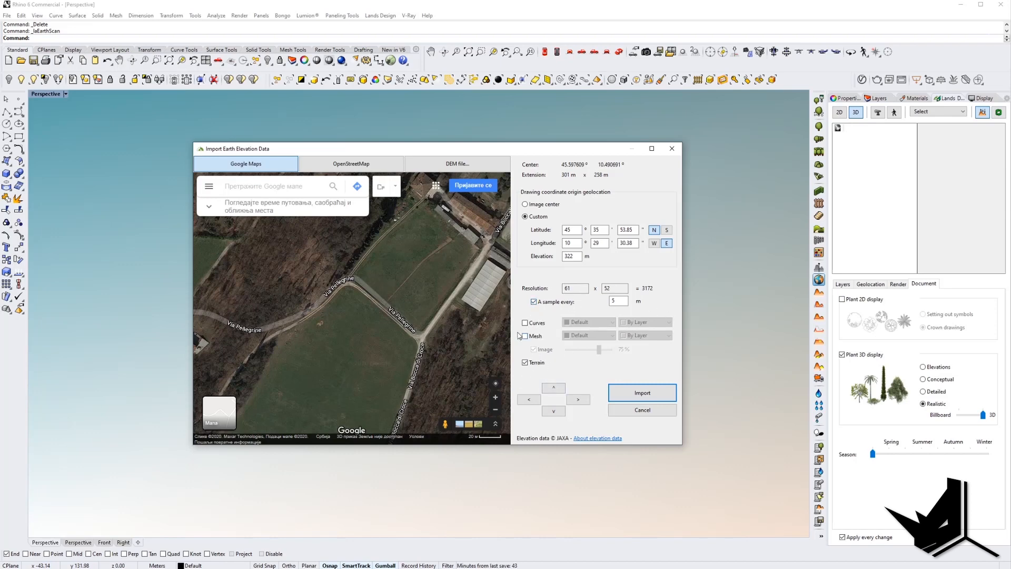
left_click(647, 395)
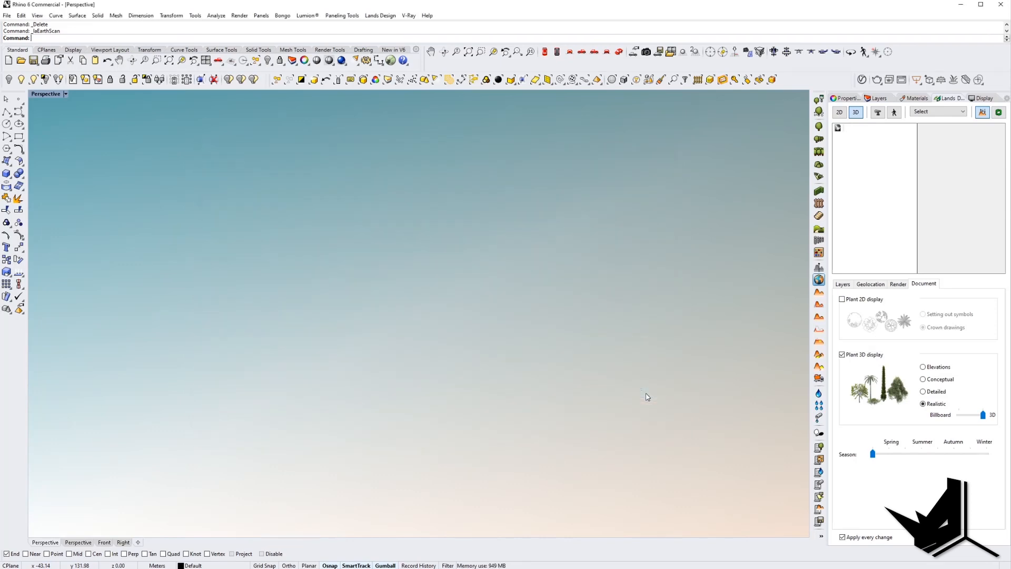
- Inspect the imported terrain, select it to view its Lands Design terrain properties, and clear the selection
scroll(403, 335, "down", 8)
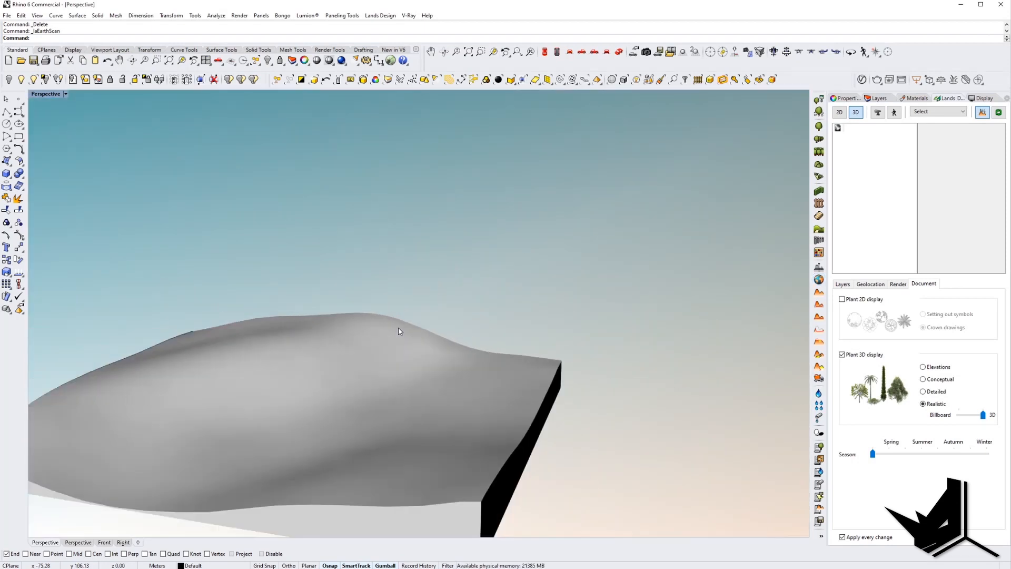
right_click_drag(419, 361, 112, 198)
scroll(462, 354, "up", 5)
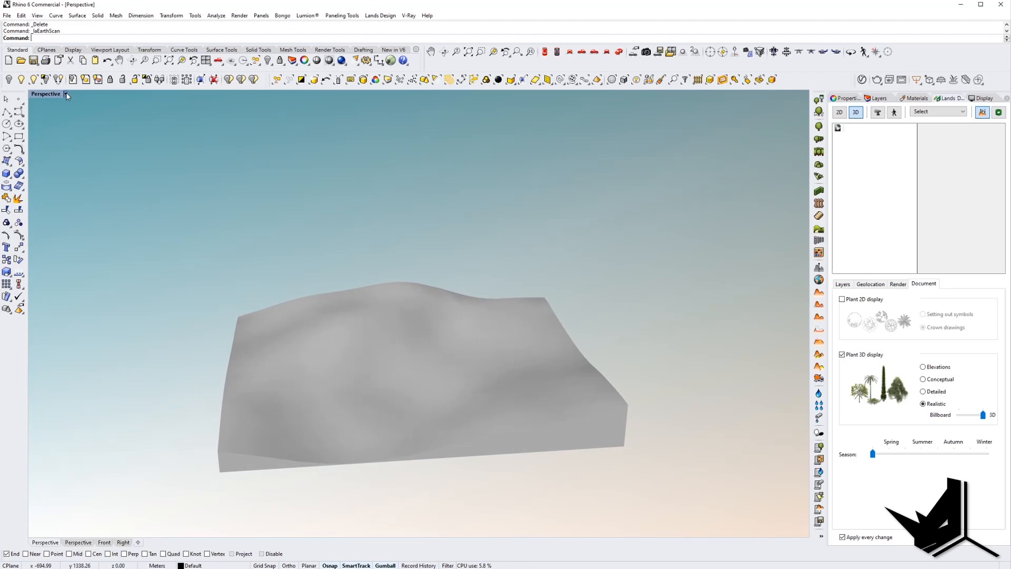
left_click(462, 350)
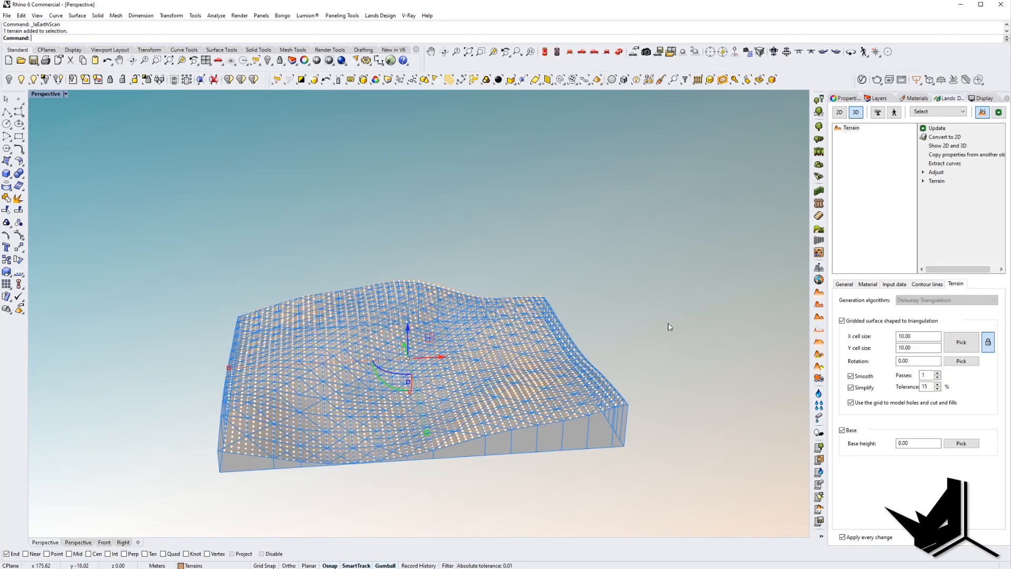
key("Escape")
left_click(370, 374)
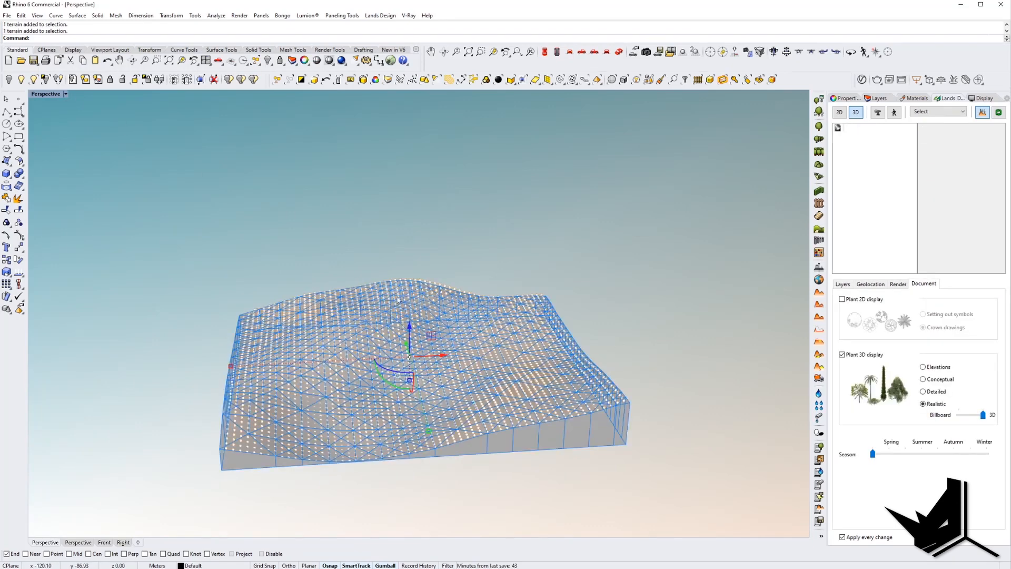
key("Escape")
- Set the perspective viewport's display mode to HTR_green and frame the whole terrain
right_click_drag(398, 299, 424, 322)
left_click(66, 95)
left_click(72, 223)
scroll(464, 363, "up", 4)
scroll(464, 363, "down", 4)
scroll(386, 377, "down", 4)
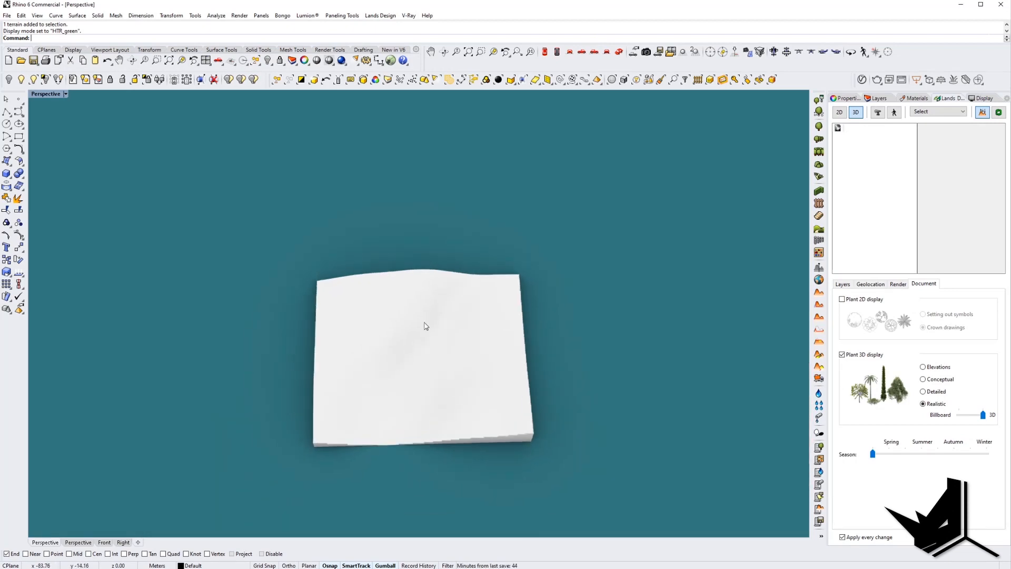
- Switch to the Top view and frame the terrain closely
left_click(544, 52)
right_click_drag(438, 268, 451, 244)
scroll(356, 299, "up", 6)
type("Rectangle")
key("Return")
key("Return")
left_click(355, 244)
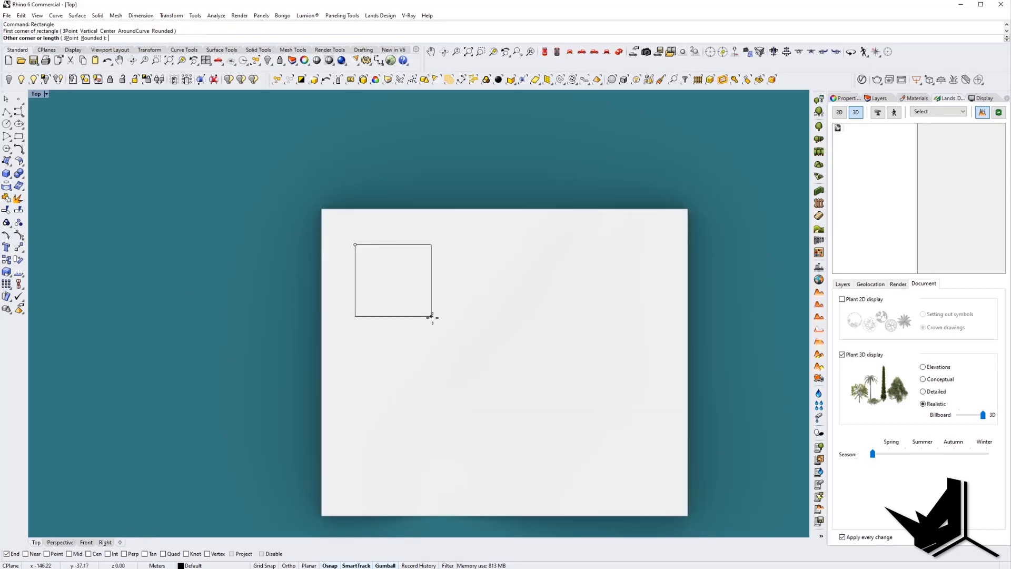
key("Escape")
- Draw a closed free-form interpolated curve over the upper-left area of the terrain in the Top view
left_click(22, 116)
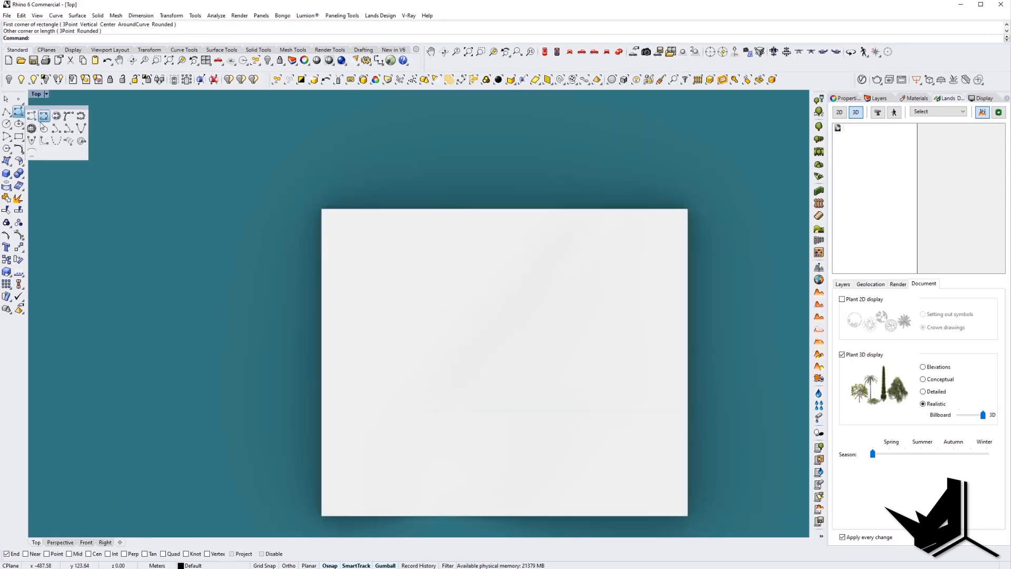
left_click(46, 124)
left_click(367, 260)
left_click(408, 248)
left_click(478, 257)
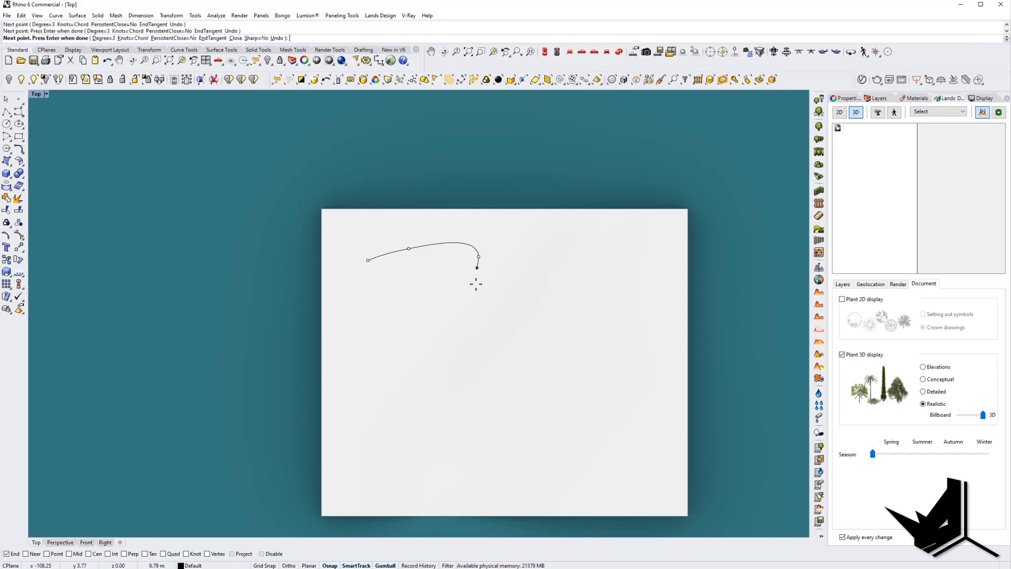
left_click(453, 290)
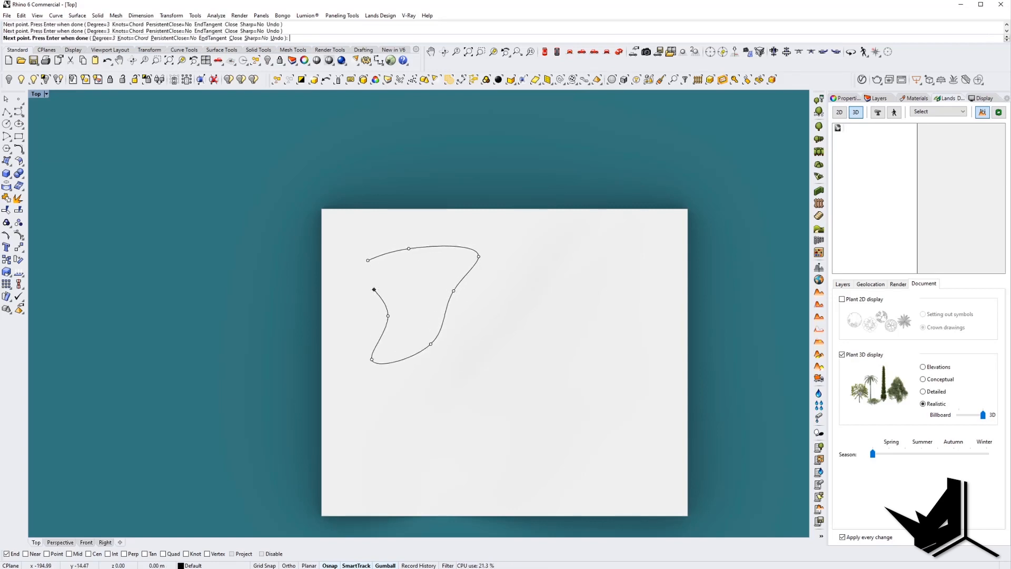
type("c")
key("Return")
- Raise the closed curve vertically above the terrain in the perspective view and clear the selection
left_click_drag(332, 251, 504, 397)
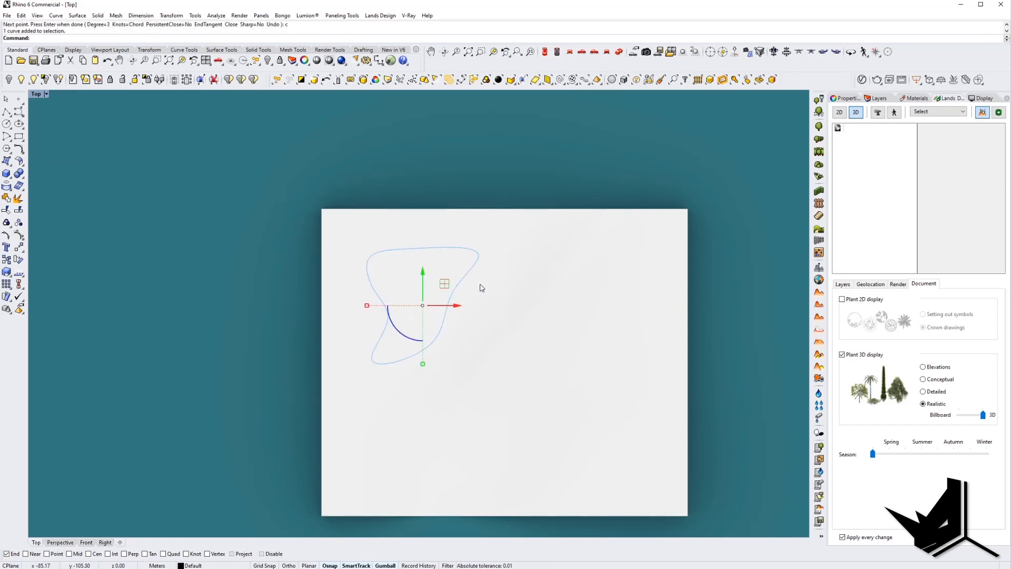
left_click(621, 51)
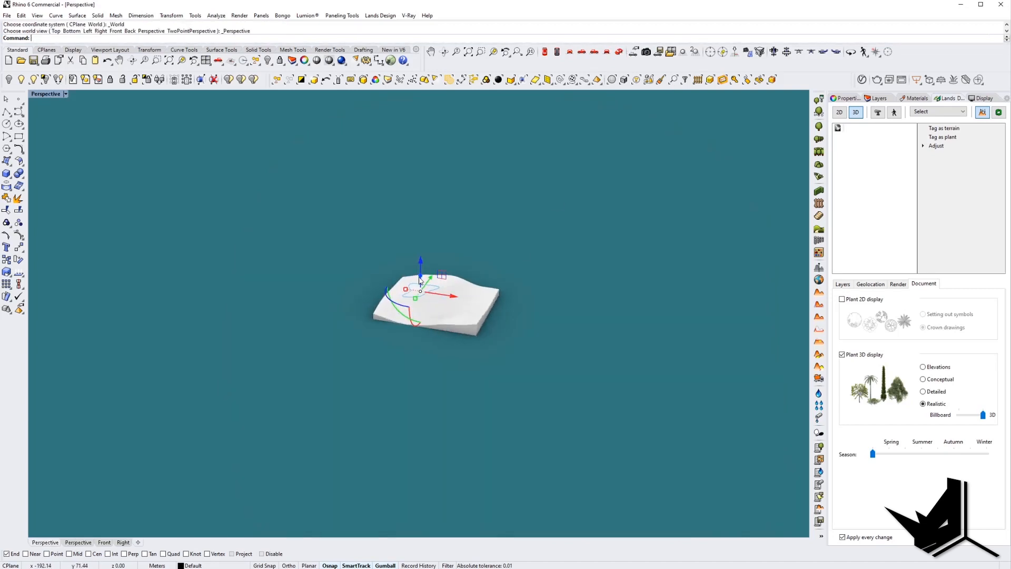
scroll(422, 291, "up", 5)
left_click_drag(422, 291, 425, 226)
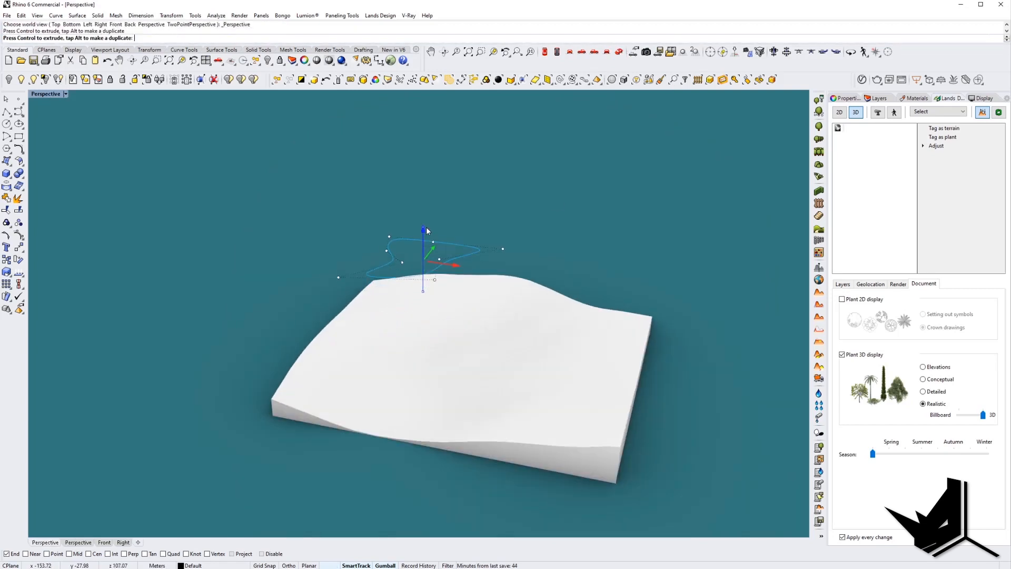
key("Escape")
scroll(471, 279, "up", 5)
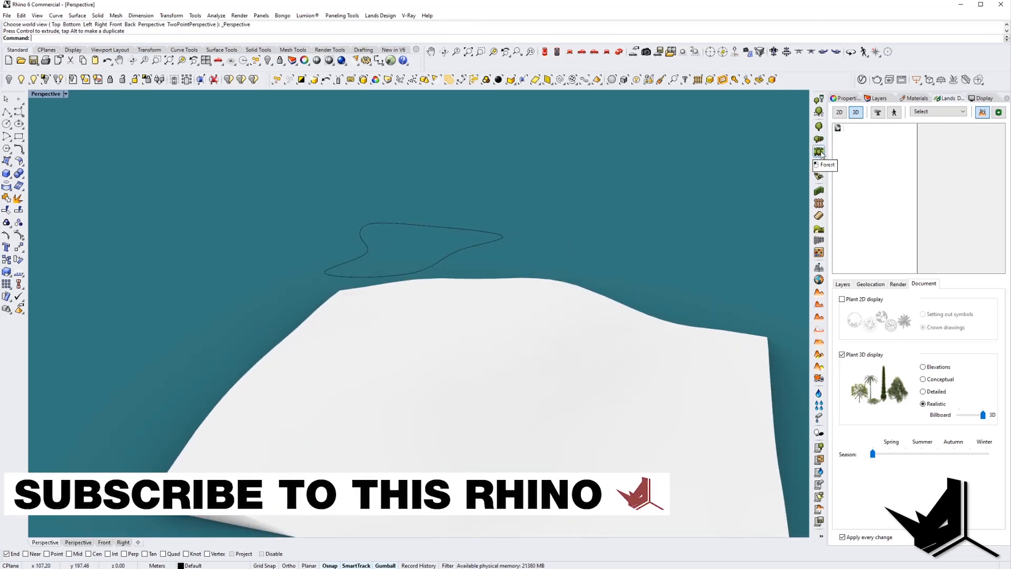
- Start a Lands Design forest with species Acacia bayleyana and set the number of units to 1000
left_click(818, 151)
left_click_drag(484, 214, 497, 206)
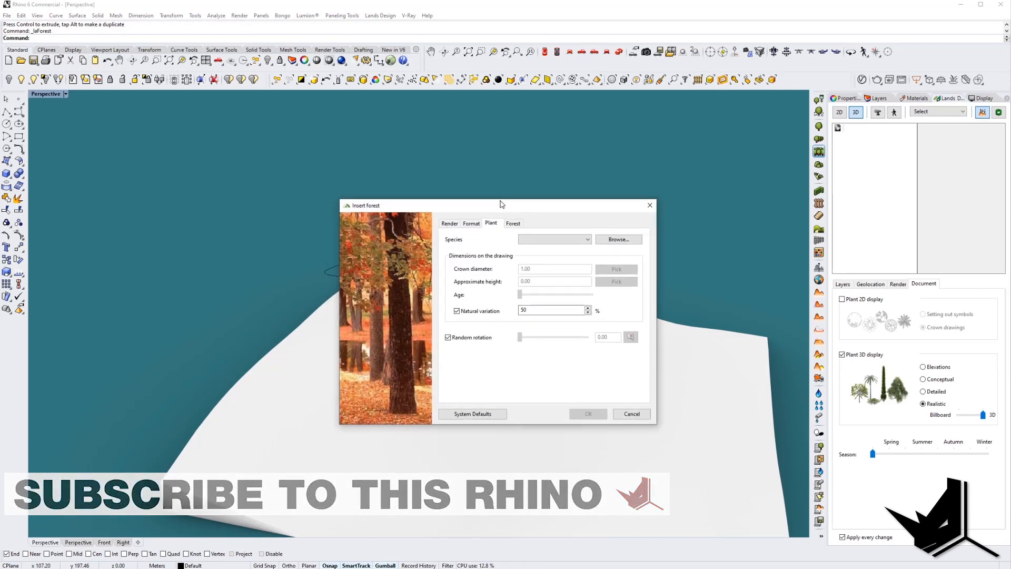
left_click(560, 239)
left_click(547, 249)
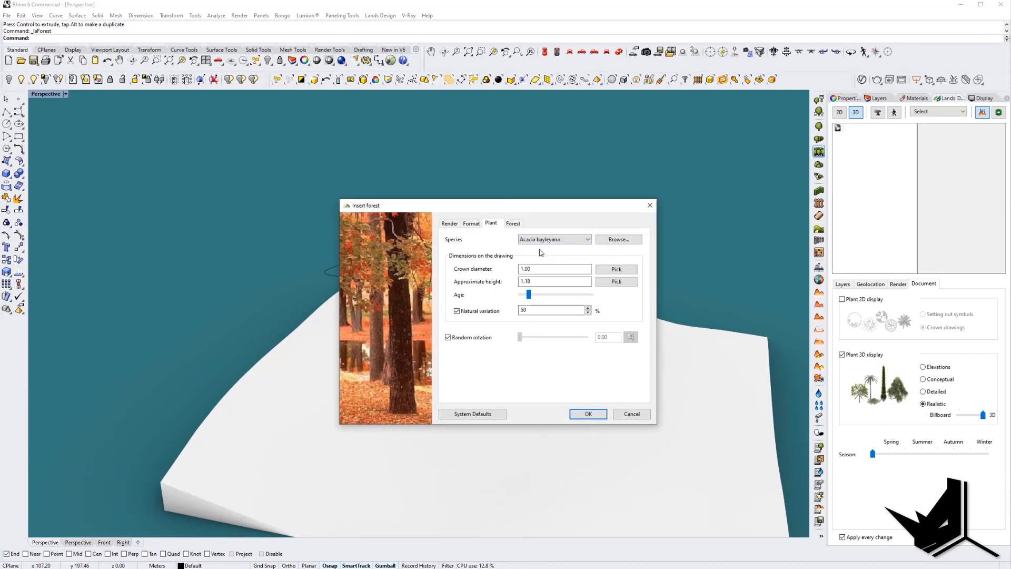
left_click(513, 224)
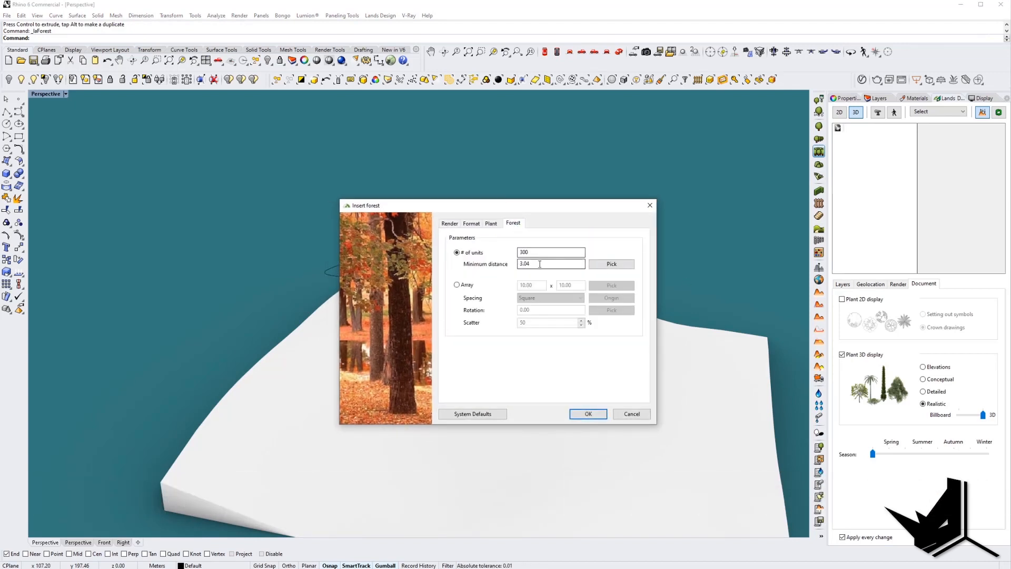
left_click_drag(495, 208, 596, 206)
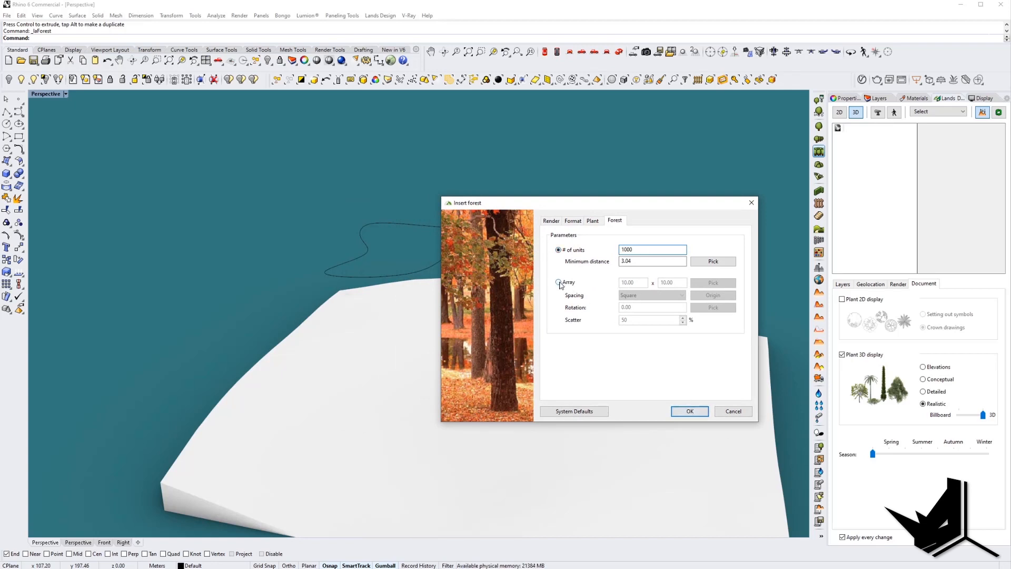
- Insert the forest using the closed curve above the terrain as its boundary
left_click(689, 411)
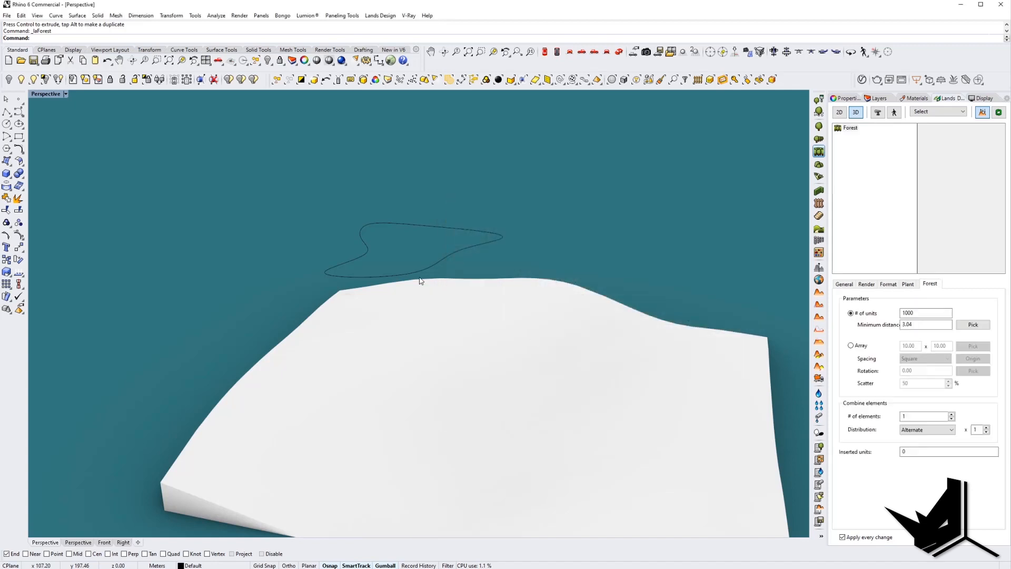
right_click_drag(416, 152, 418, 168)
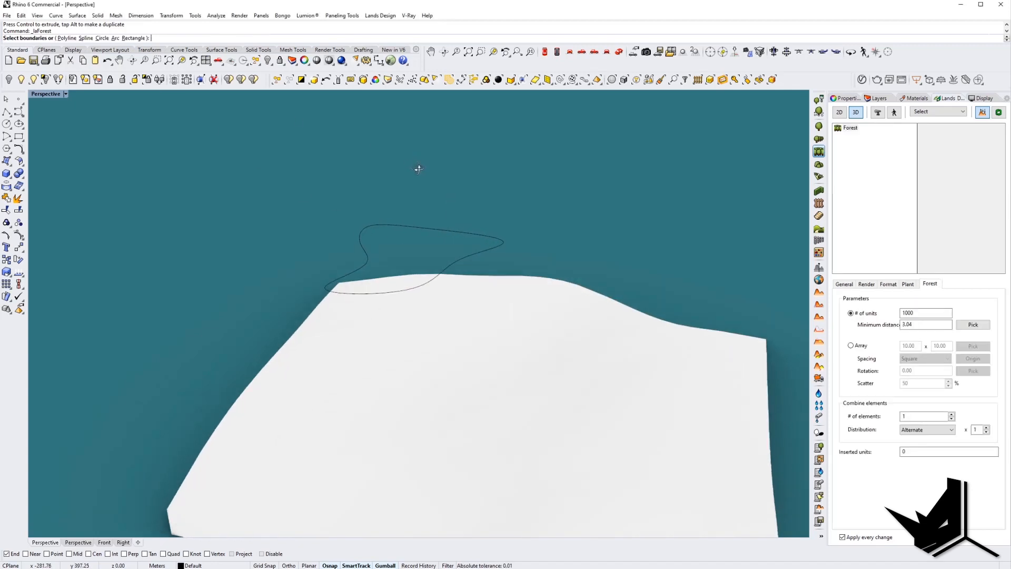
left_click(414, 229)
key("Return")
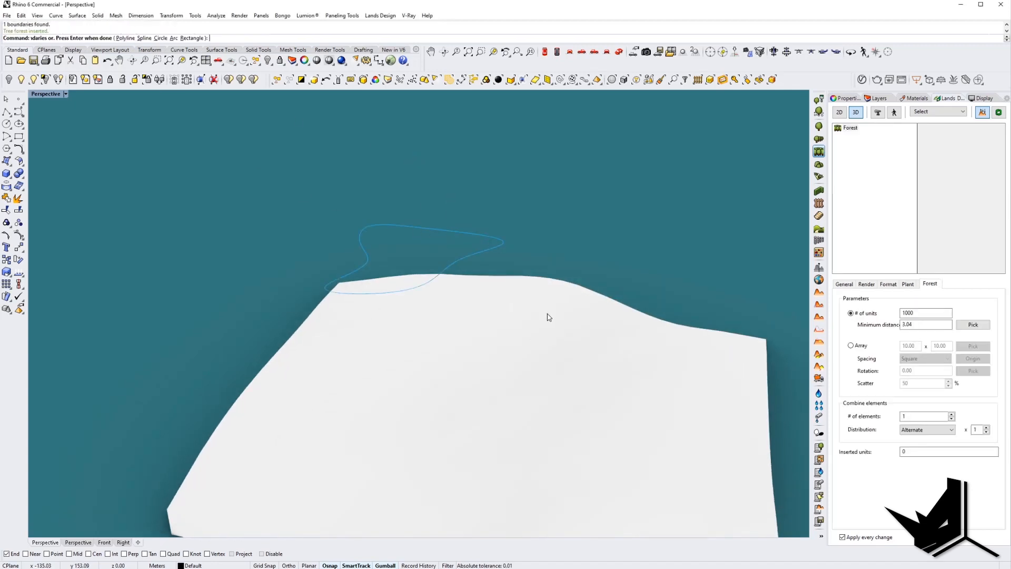
- Examine the inserted trees and how they sit on the terrain, both up close and from farther away
right_click_drag(472, 347, 430, 207)
scroll(465, 320, "up", 9)
scroll(479, 303, "up", 5)
scroll(453, 263, "up", 5)
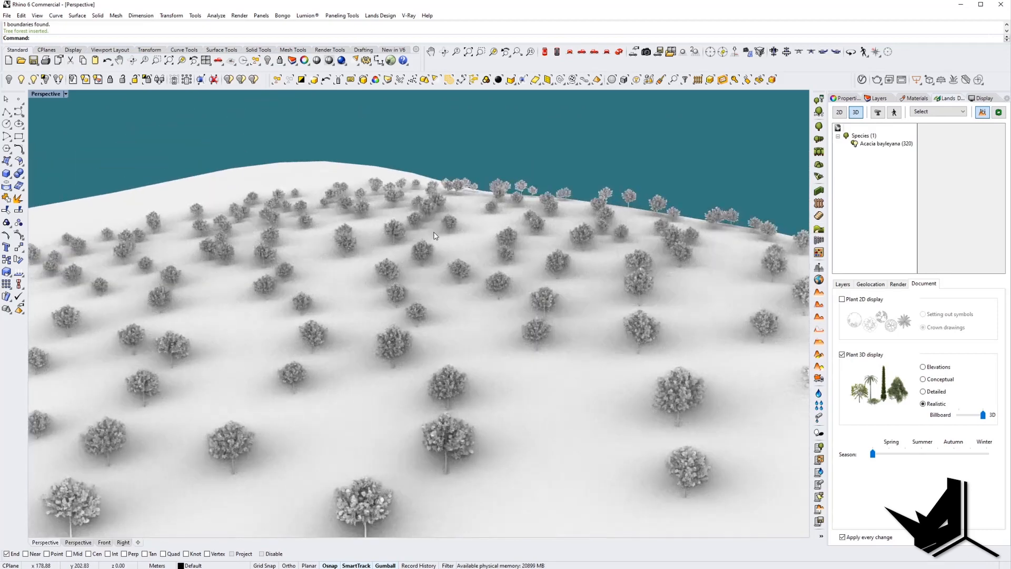
scroll(434, 232, "down", 8)
scroll(373, 257, "down", 3)
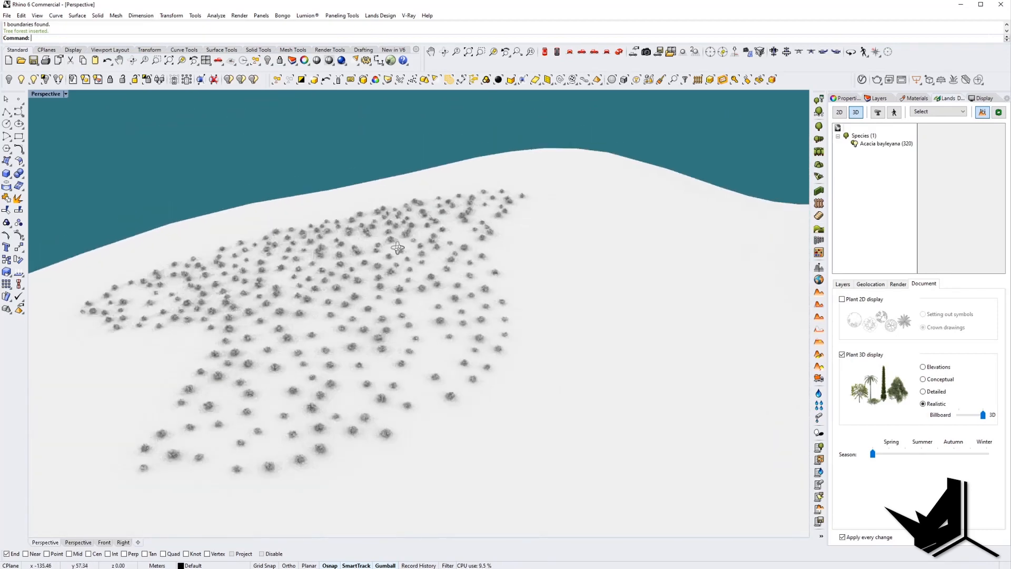
right_click_drag(372, 258, 421, 269)
scroll(395, 263, "up", 3)
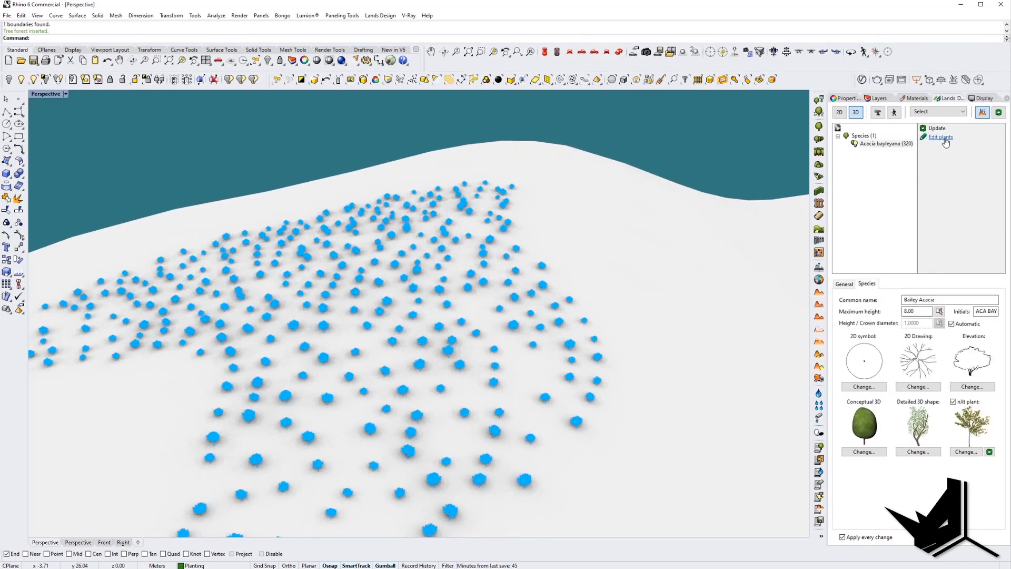
- Review the general and species properties of the Acacia bayleyana trees, then clear the selection
left_click(844, 283)
left_click(867, 284)
scroll(497, 318, "down", 5)
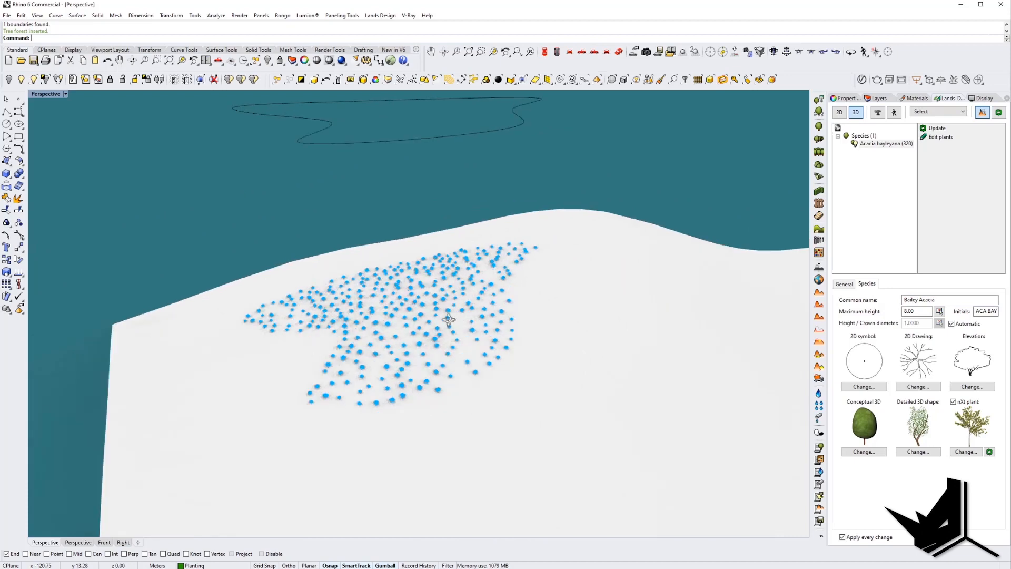
right_click_drag(449, 319, 437, 324)
key("Escape")
scroll(436, 324, "up", 2)
scroll(421, 311, "down", 2)
- Select the forest, set its number of units to 100, and clear the selection
left_click_drag(144, 196, 658, 464)
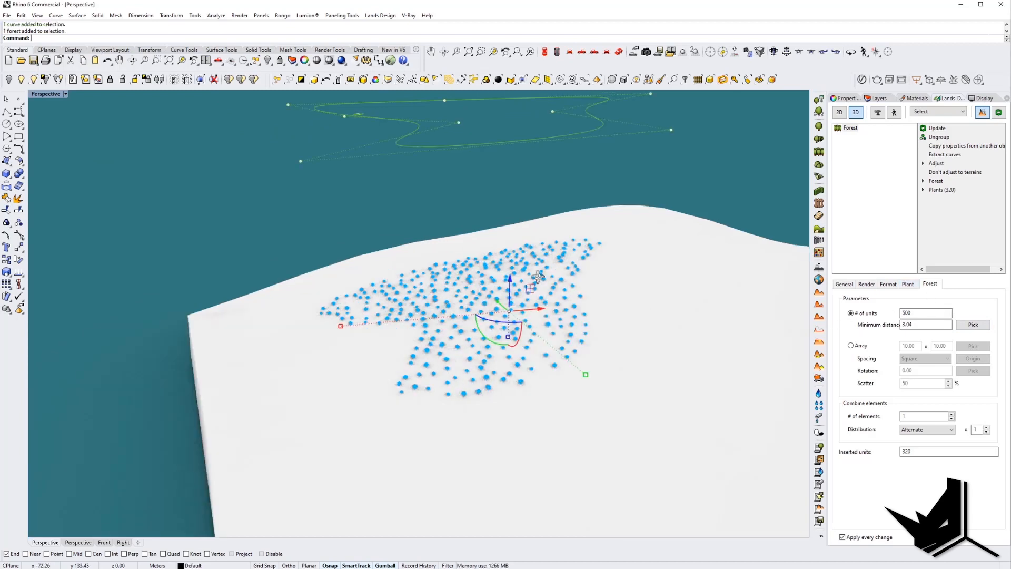
left_click(911, 314)
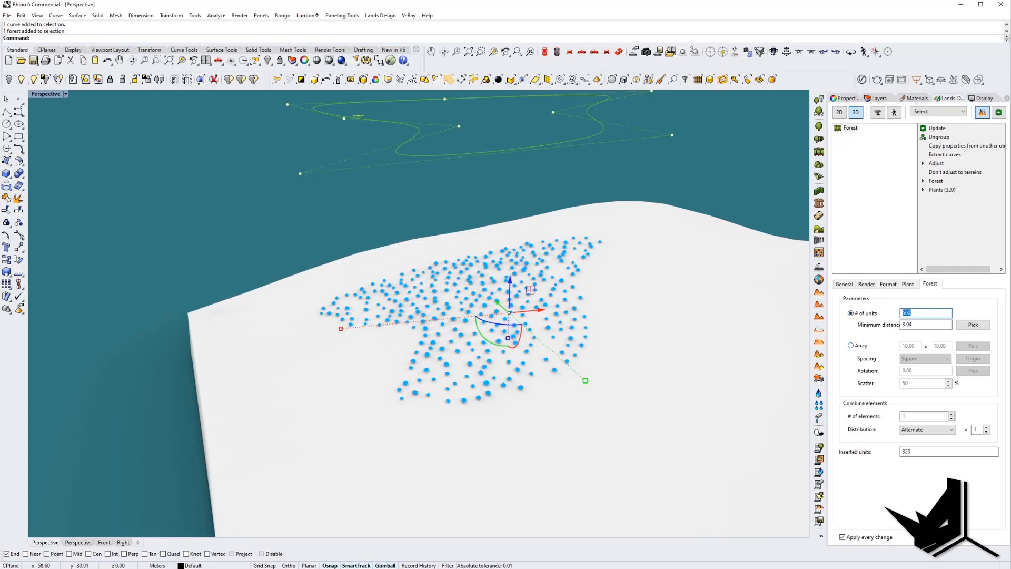
key("Return")
right_click_drag(509, 308, 487, 279)
key("Escape")
- Inspect the thinned forest up close and in the Rendered display mode
scroll(478, 295, "up", 2)
scroll(442, 296, "up", 5)
scroll(515, 284, "down", 3)
scroll(528, 290, "down", 3)
scroll(518, 280, "up", 3)
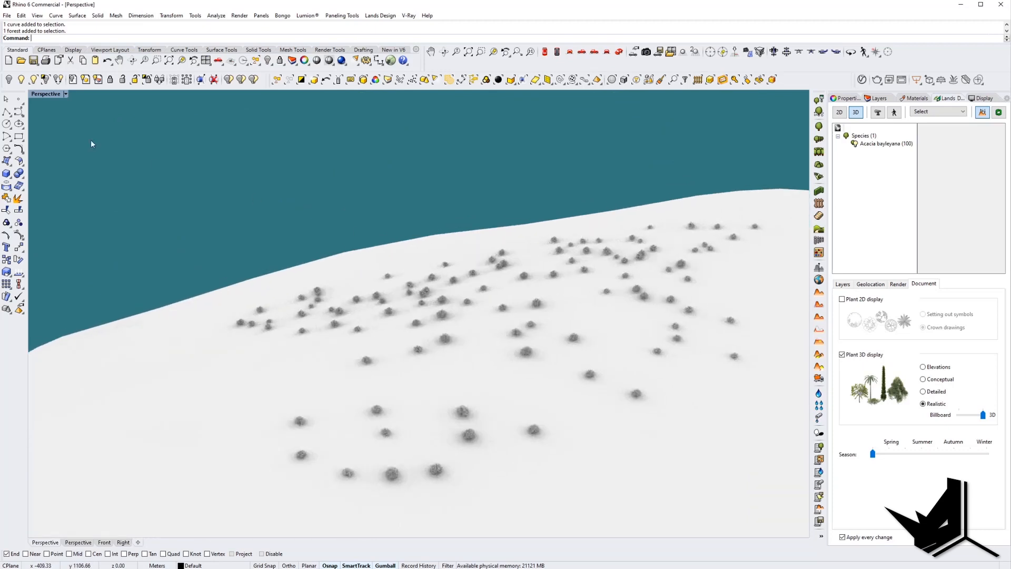
left_click(66, 94)
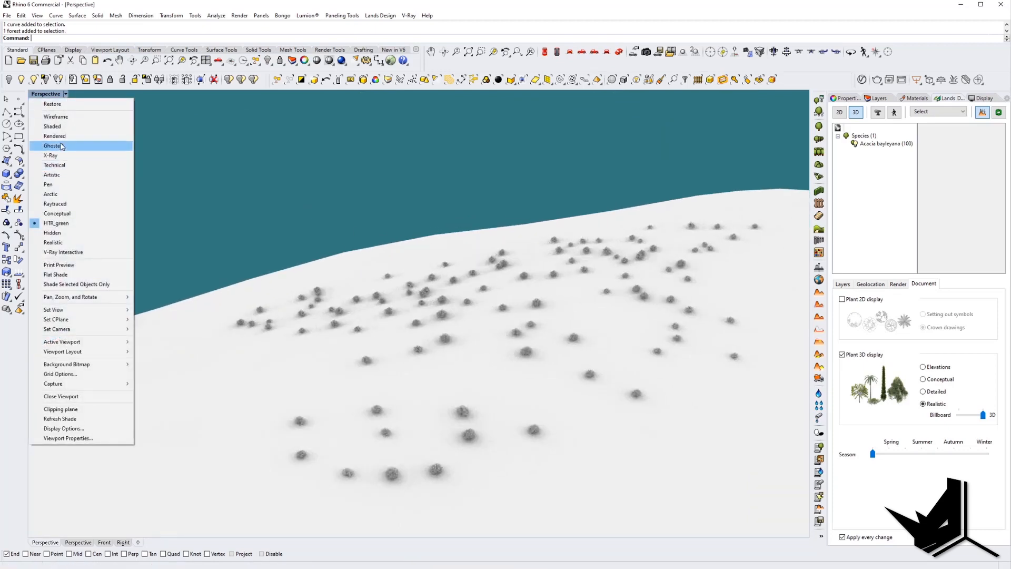
left_click(79, 136)
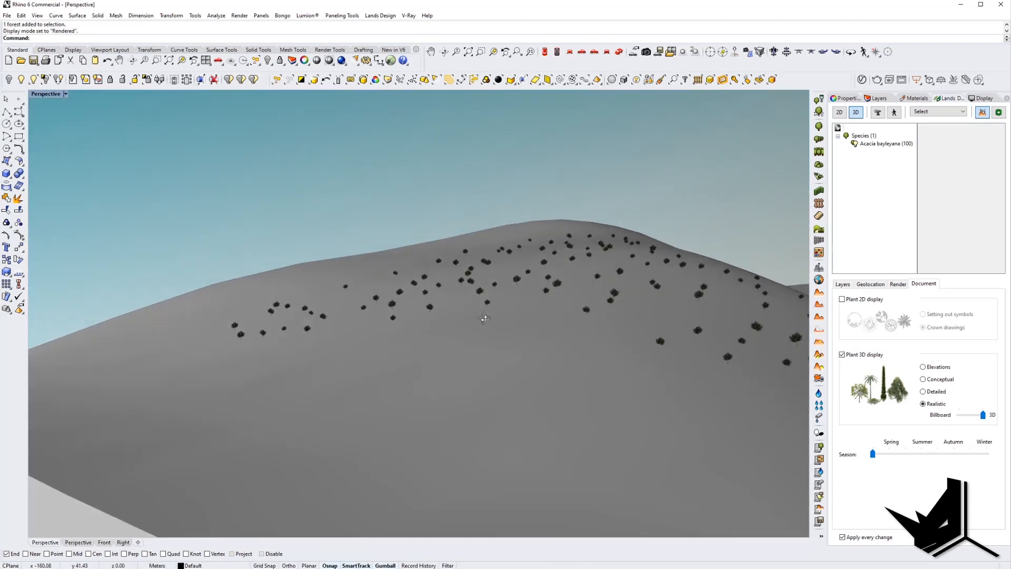
scroll(500, 265, "up", 5)
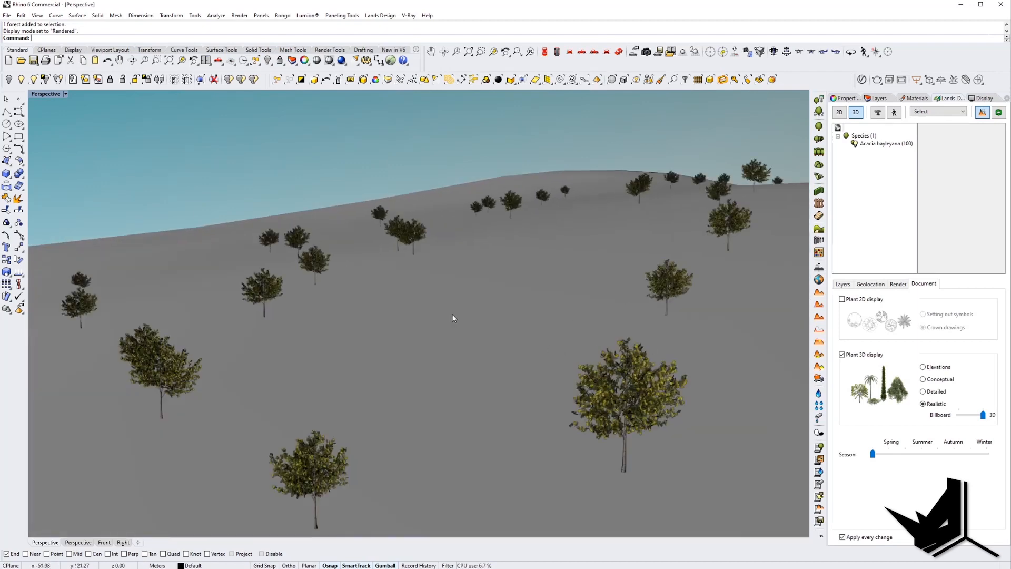
scroll(452, 318, "down", 5)
mouse_move(452, 317)
right_mouse_down()
mouse_move(413, 309)
mouse_move(449, 335)
right_mouse_up()
scroll(450, 335, "down", 4)
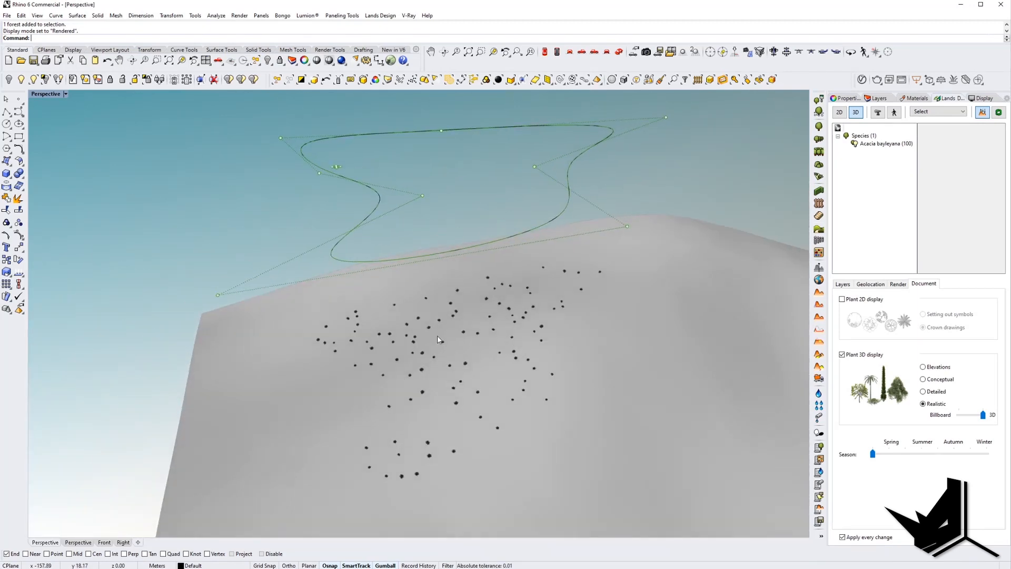
- Set the perspective viewport's display mode to HTR_green, select the terrain to look it over, and clear the selection
left_click(55, 94)
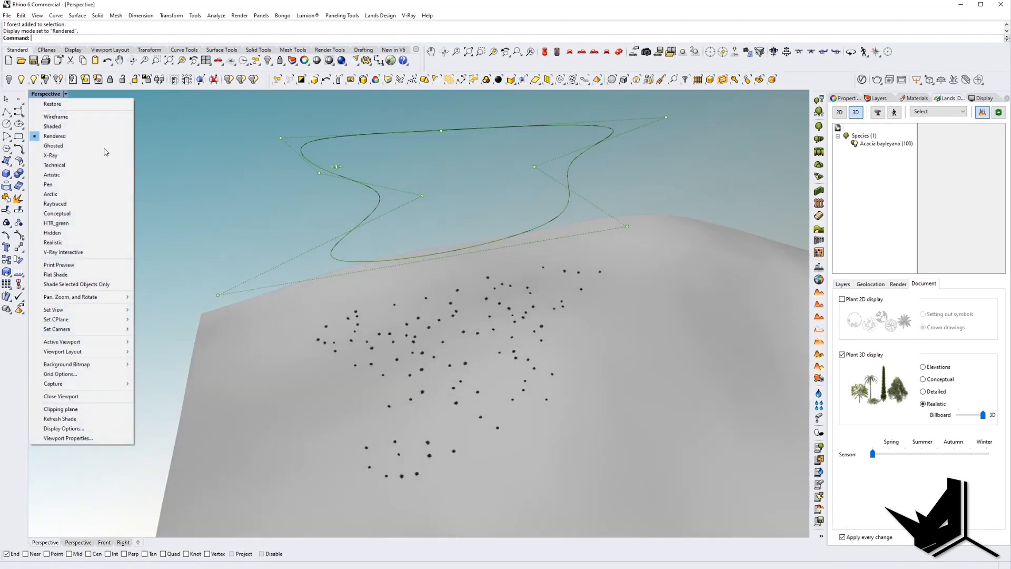
left_click(77, 224)
right_click_drag(519, 369, 507, 332)
left_click(540, 363)
right_click_drag(548, 363, 533, 416)
key("Escape")
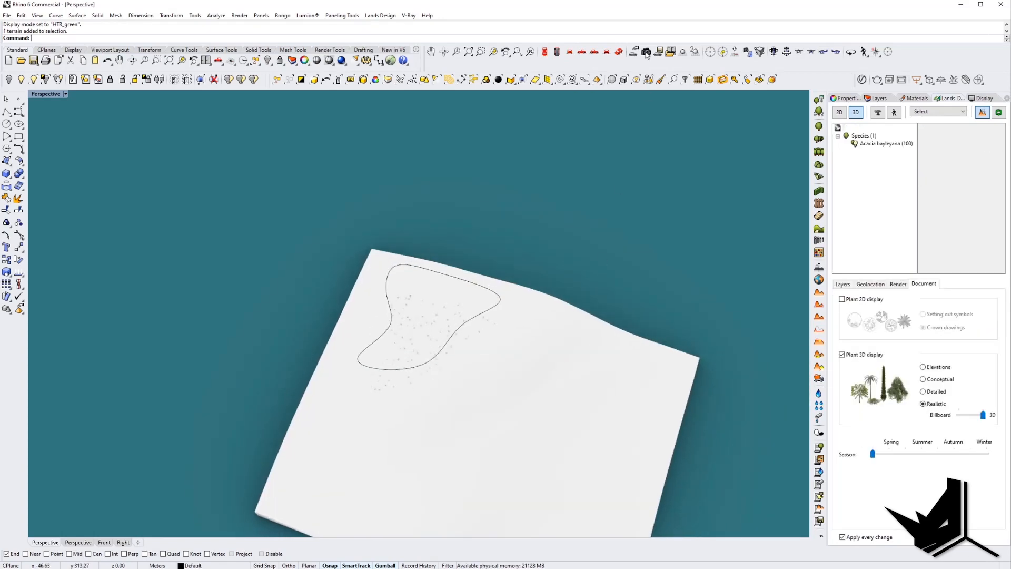
- Draw a rectangle enclosing the forest's boundary curve in the Top view
left_click(557, 52)
type("Rectangle")
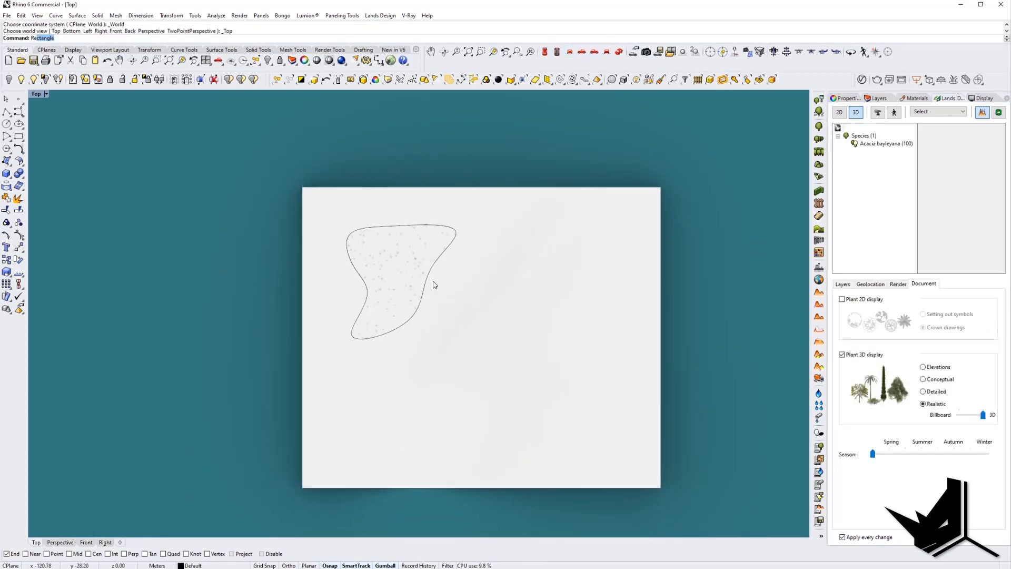
key("Return")
left_click(322, 212)
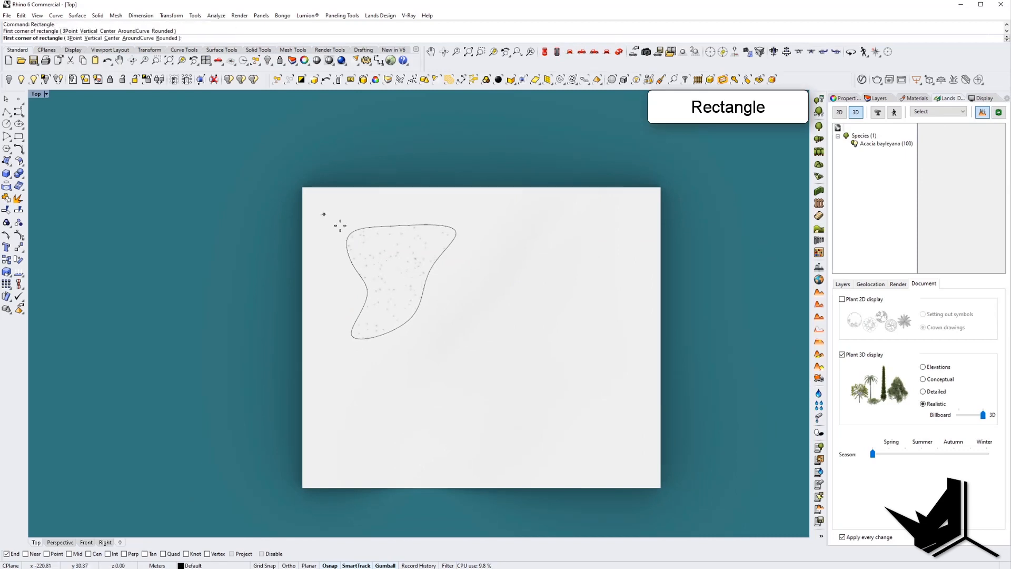
left_click(489, 367)
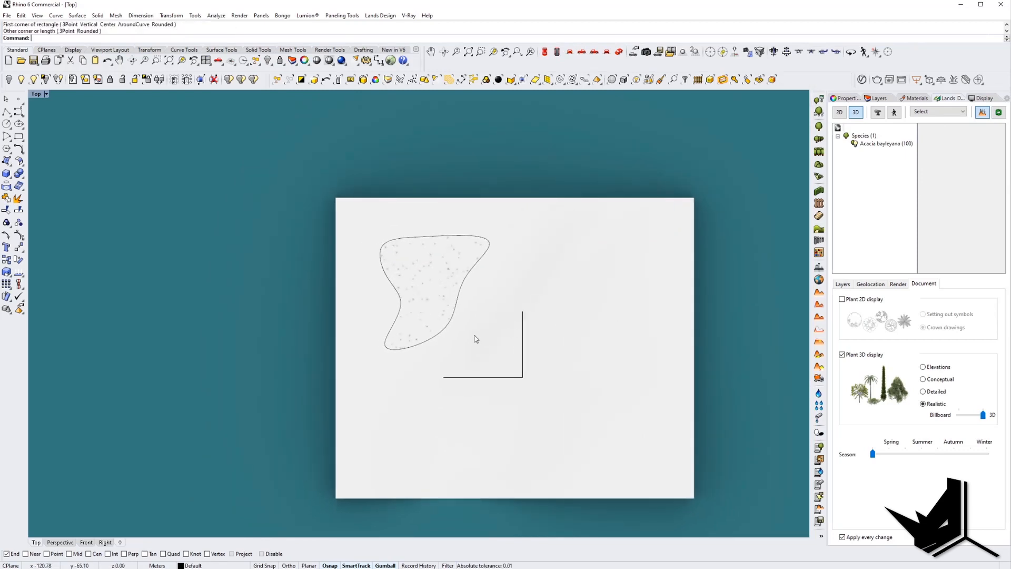
- Trim the terrain to the rectangle with the Terrain Boundary command and switch to the perspective view
scroll(475, 336, "up", 2)
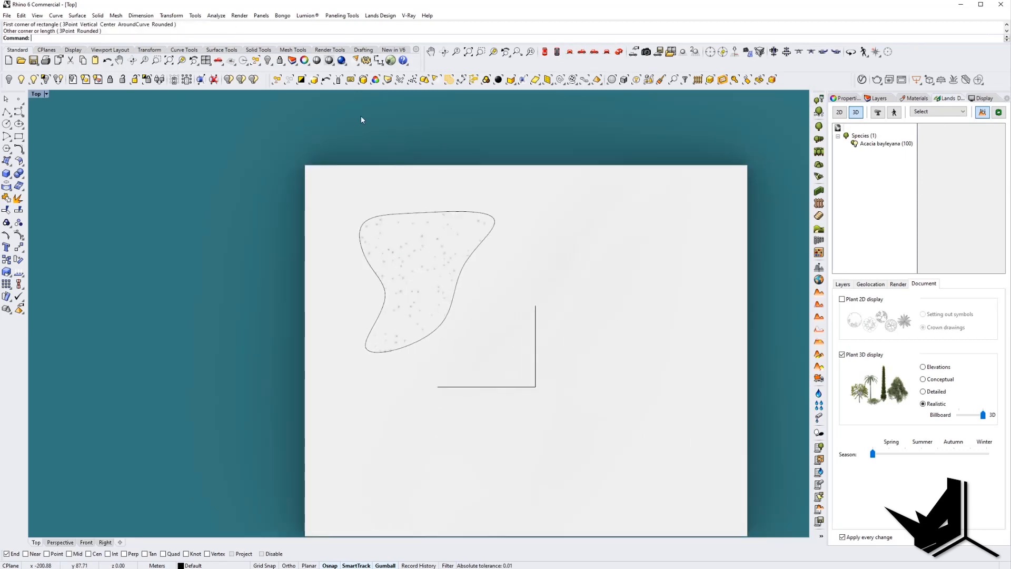
left_click(819, 306)
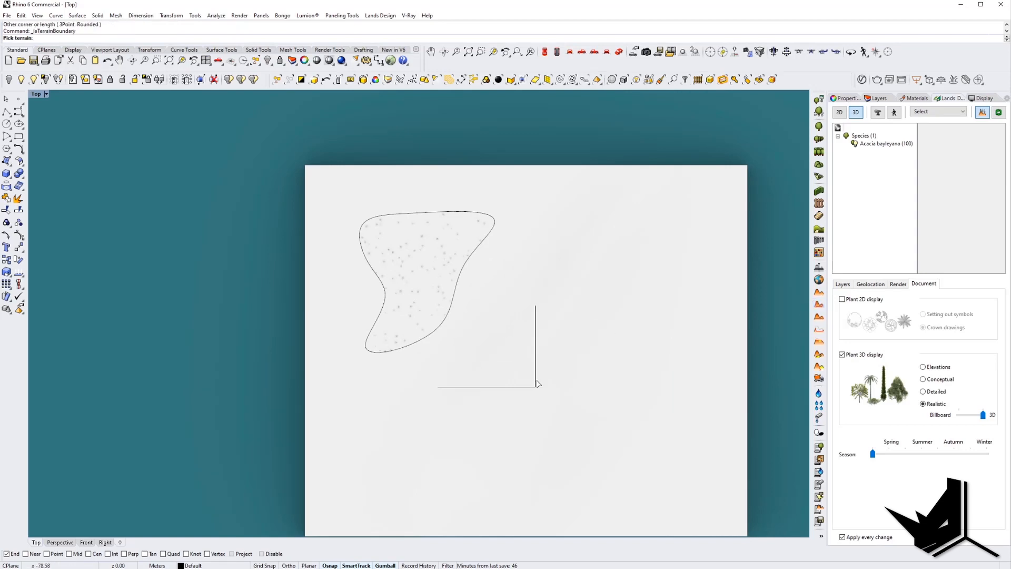
left_click(582, 362)
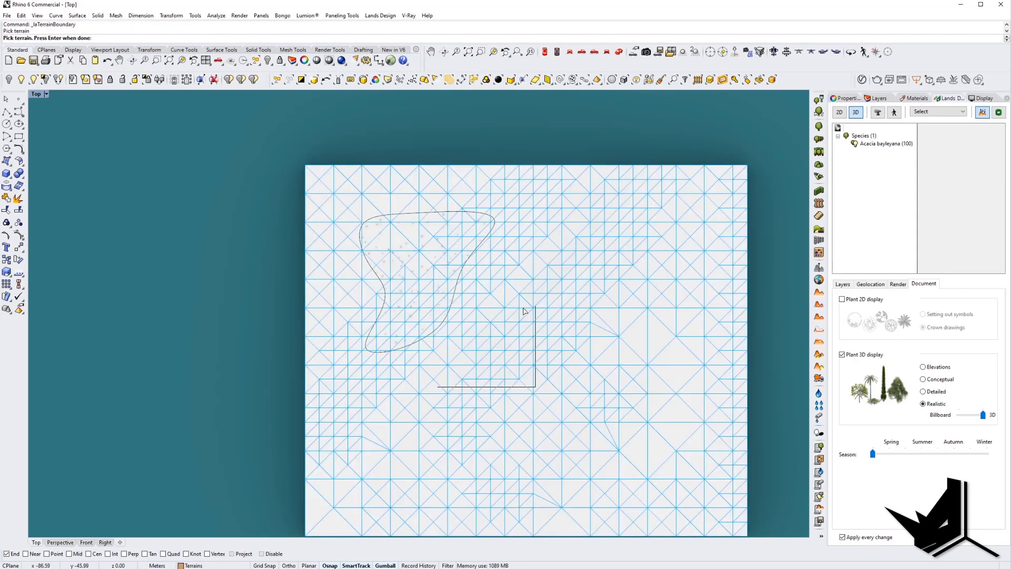
key("Return")
left_click(536, 346)
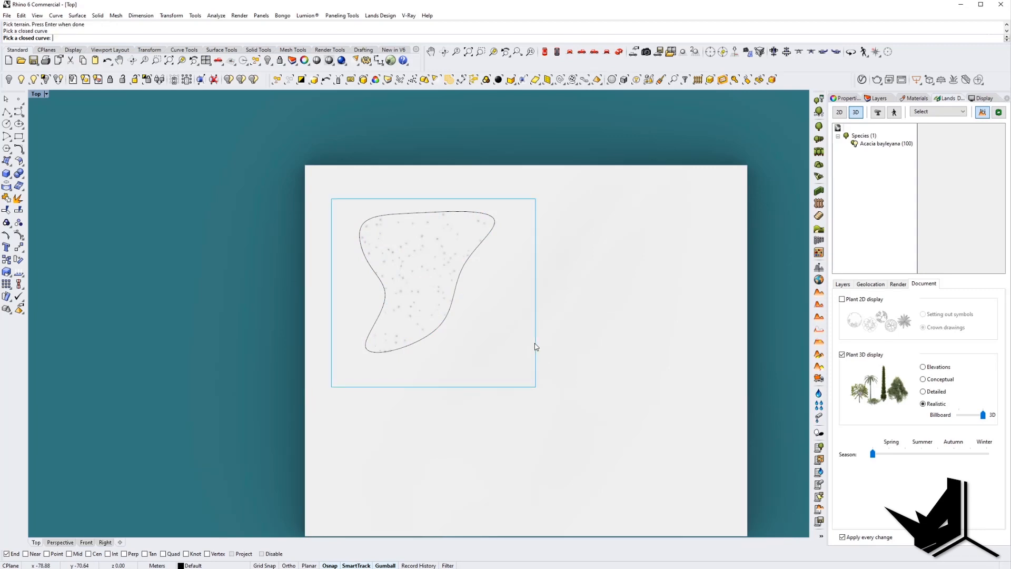
left_click(619, 53)
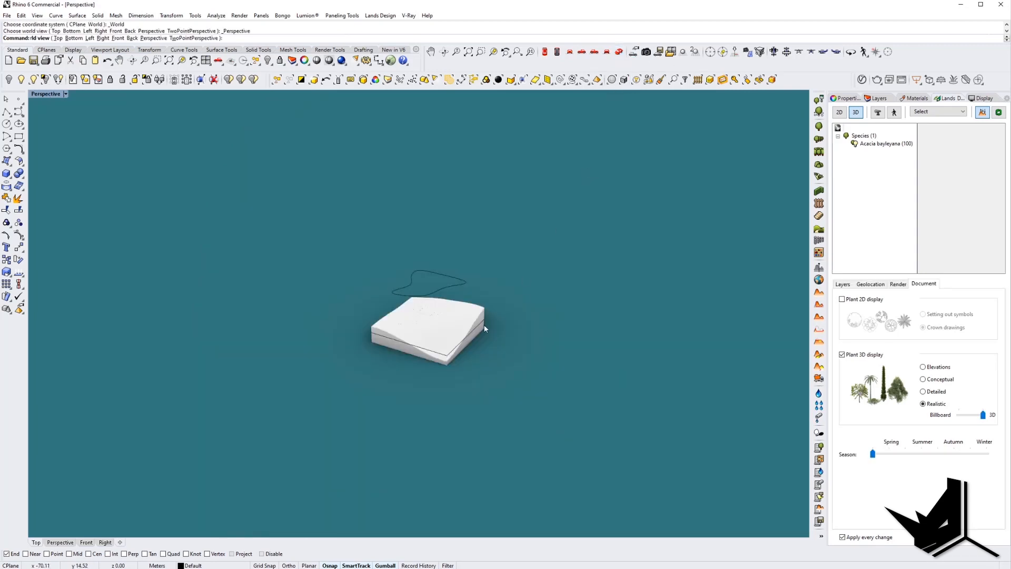
- Inspect the trimmed terrain and its trees in the perspective view, and turn on the plants' 2D display with crown drawings
scroll(455, 312, "up", 5)
right_click_drag(454, 308, 464, 341)
left_click(464, 341)
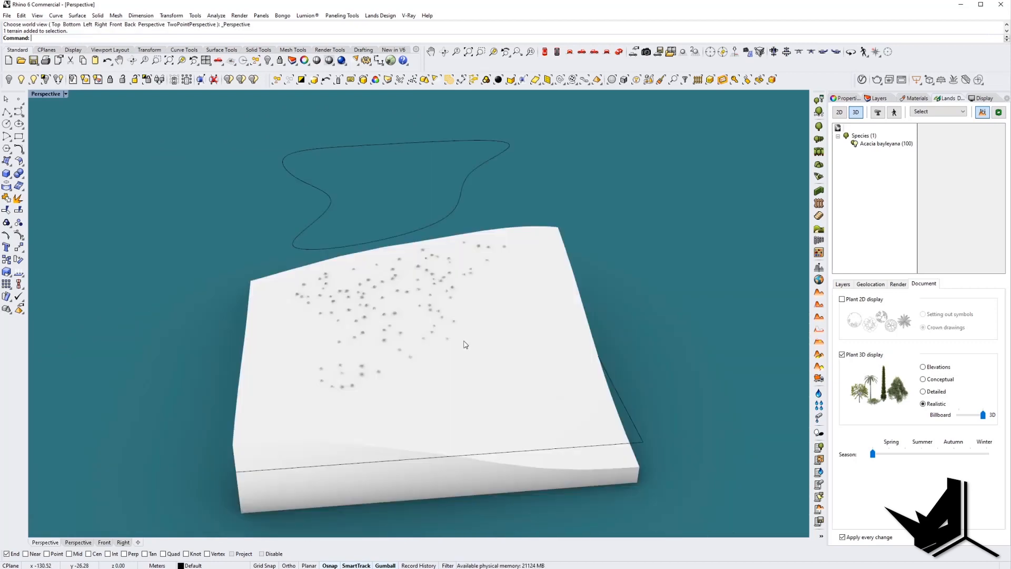
right_click_drag(464, 341, 462, 334)
scroll(472, 340, "down", 3)
scroll(462, 334, "up", 5)
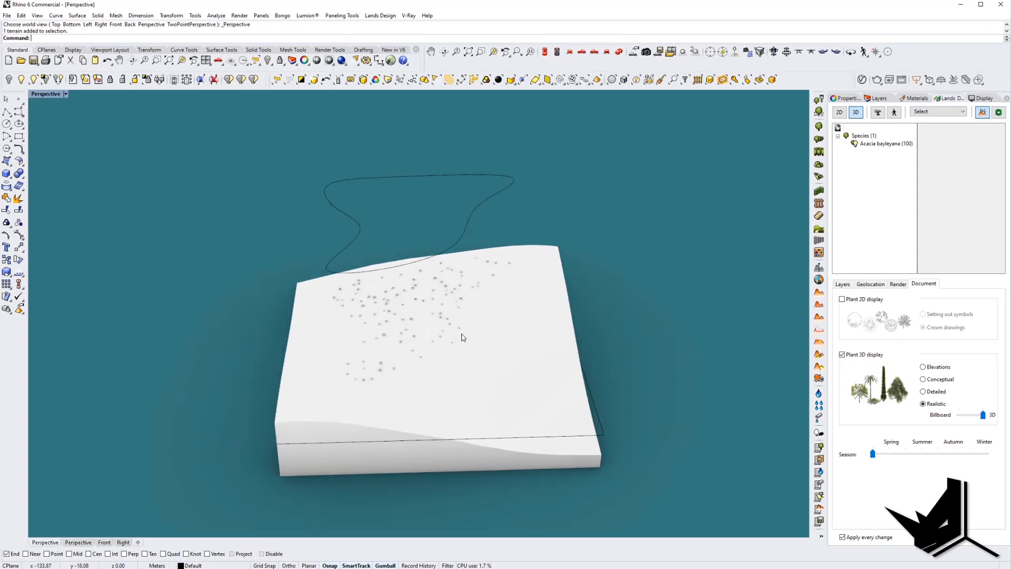
right_click_drag(395, 297, 508, 357, "shift")
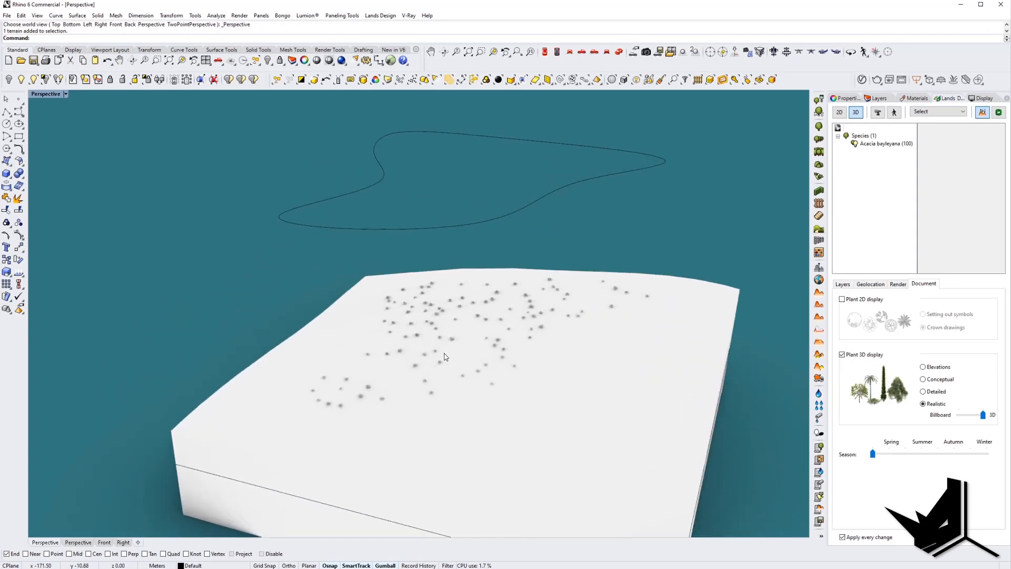
scroll(508, 357, "up", 5)
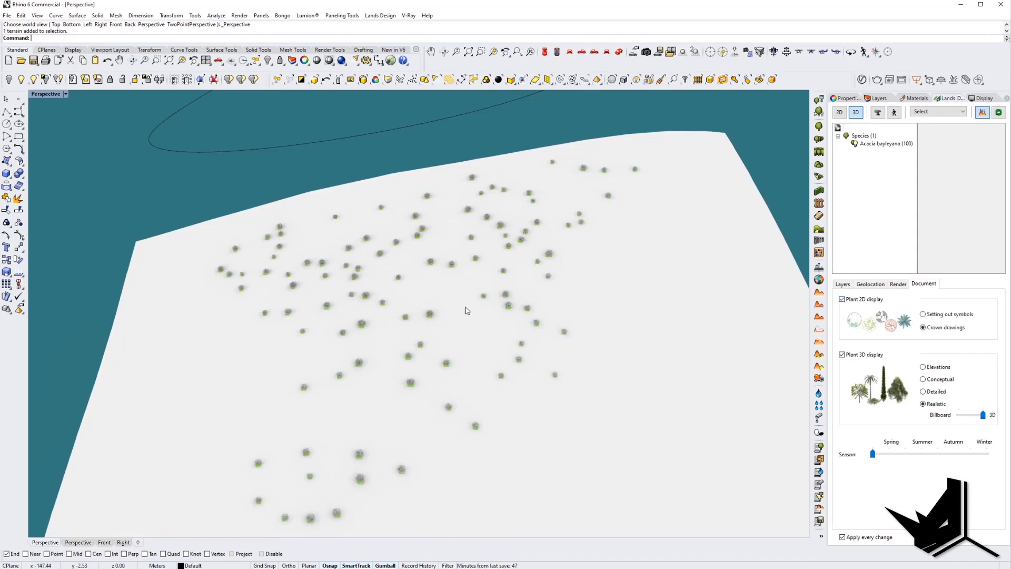
- Switch to the Top view, turn off the plants' 3D display, and examine the 2D crown drawings on the terrain
left_click(543, 55)
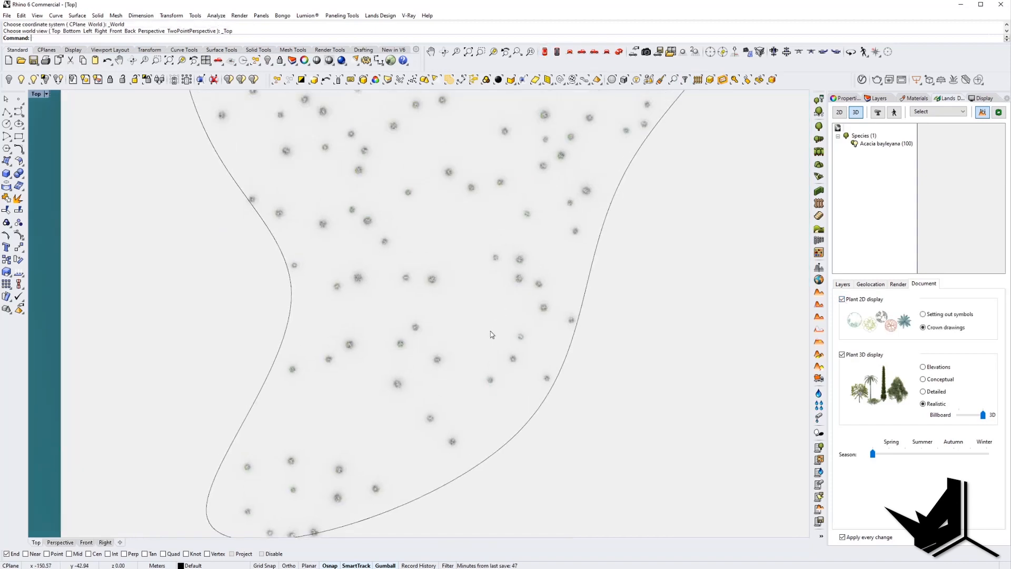
right_click_drag(458, 278, 424, 431)
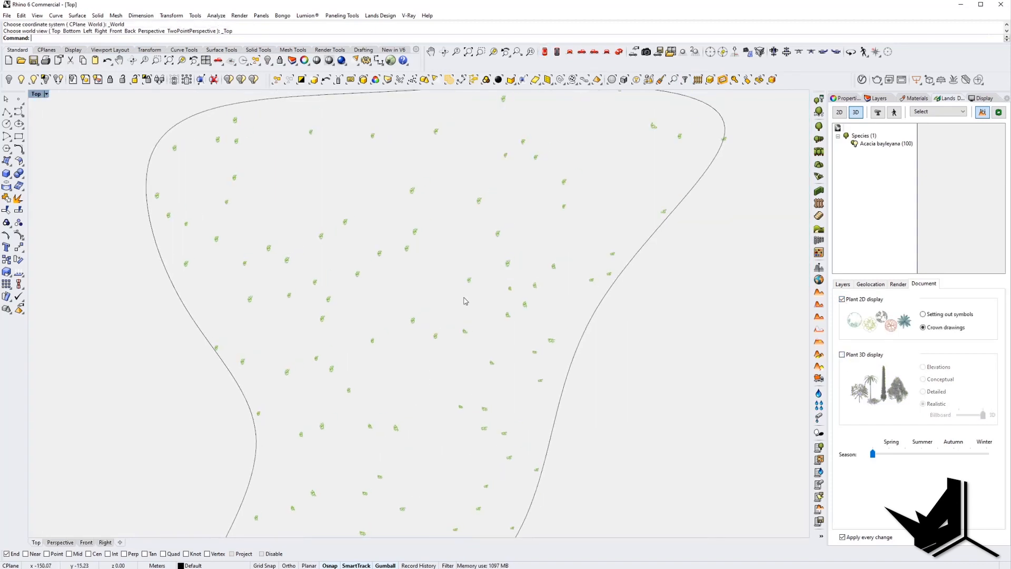
scroll(503, 228, "up", 10)
scroll(490, 245, "up", 3)
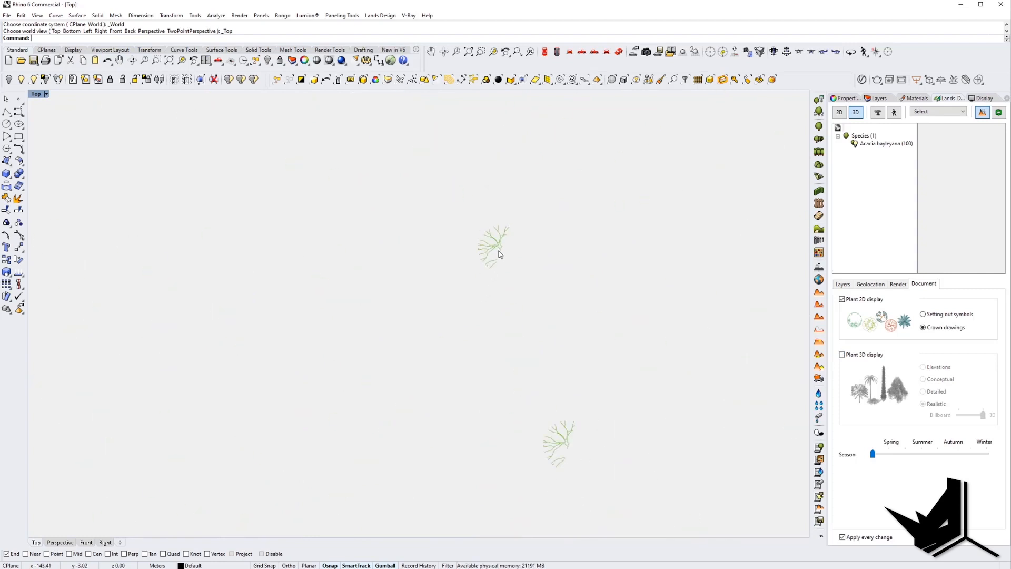
scroll(500, 247, "down", 6)
scroll(500, 247, "down", 5)
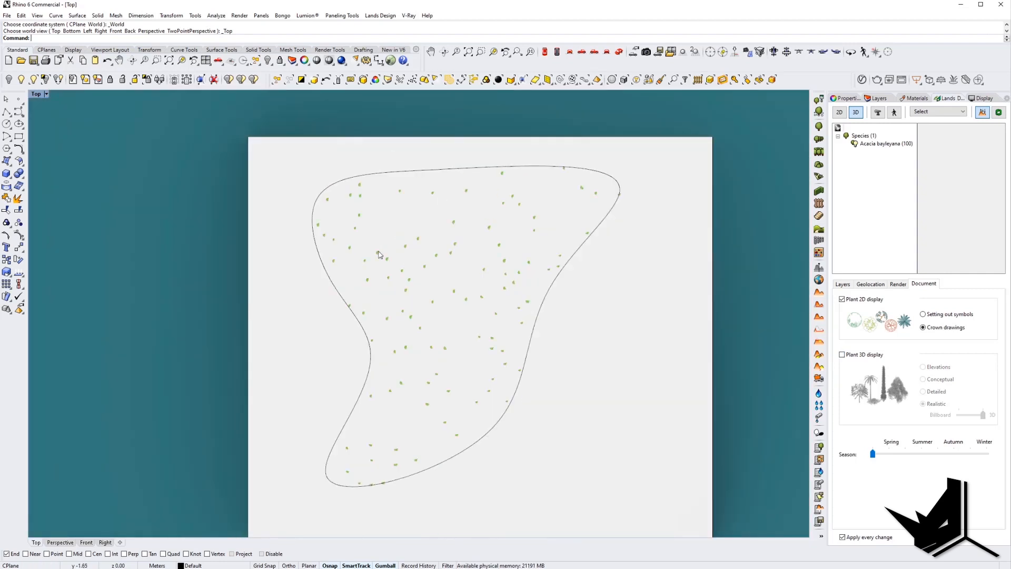
scroll(500, 288, "up", 3)
scroll(589, 327, "up", 4)
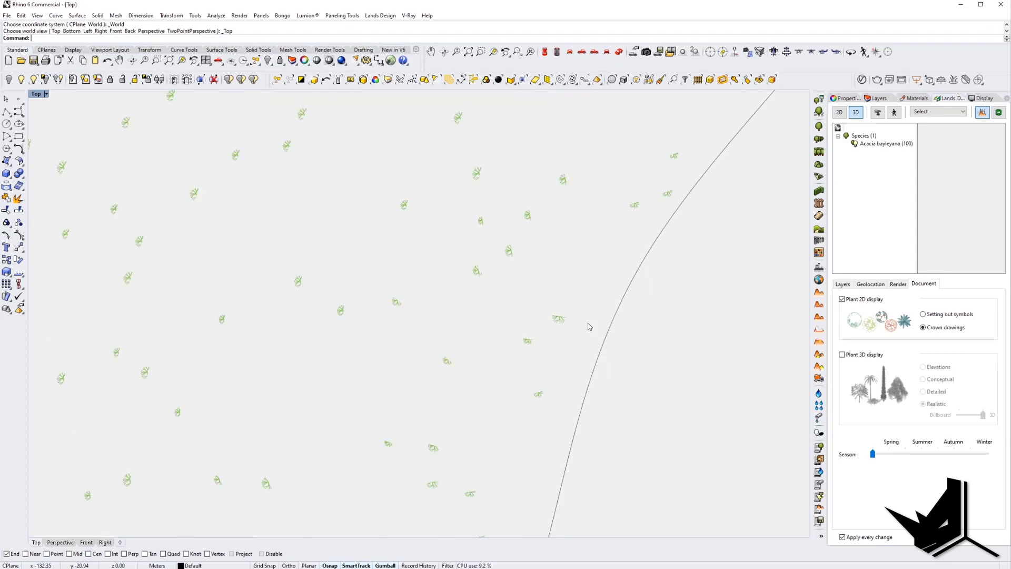
- Set the Top view to Wireframe display mode and examine the plants' 2D crown drawings up close
key("ctrl+alt+w")
scroll(512, 289, "down", 2)
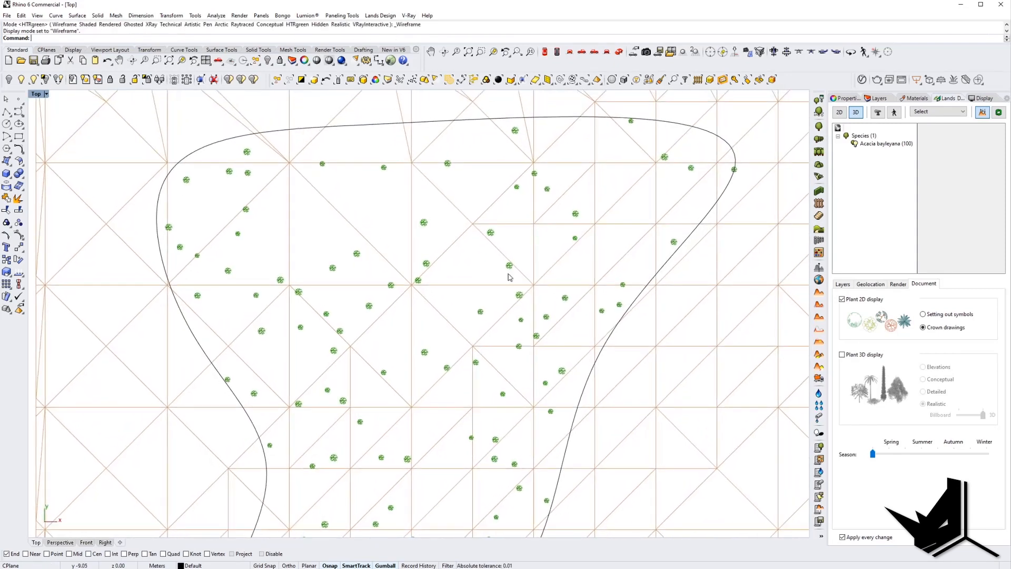
scroll(447, 247, "up", 7)
scroll(451, 279, "down", 5)
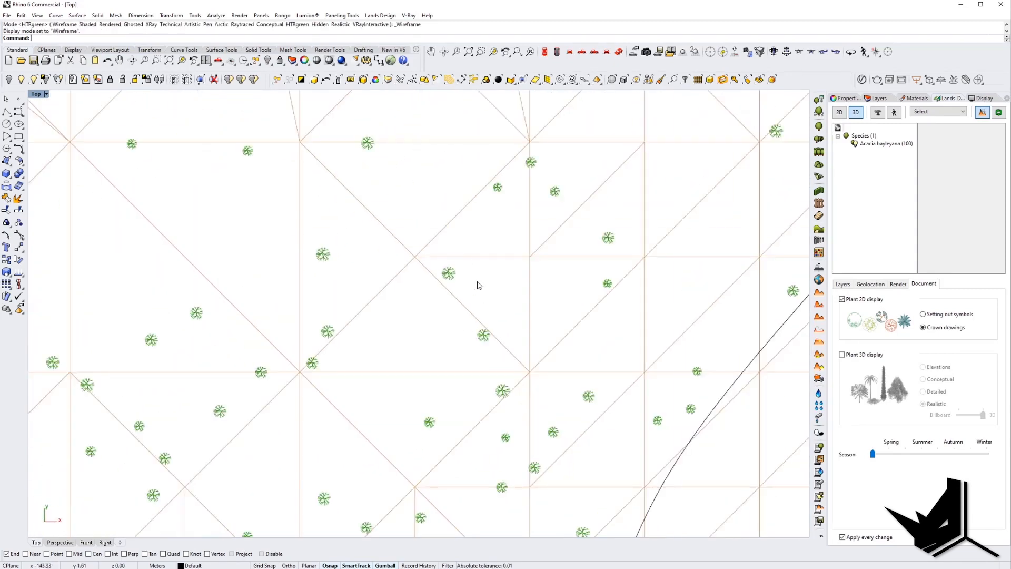
scroll(620, 332, "up", 3)
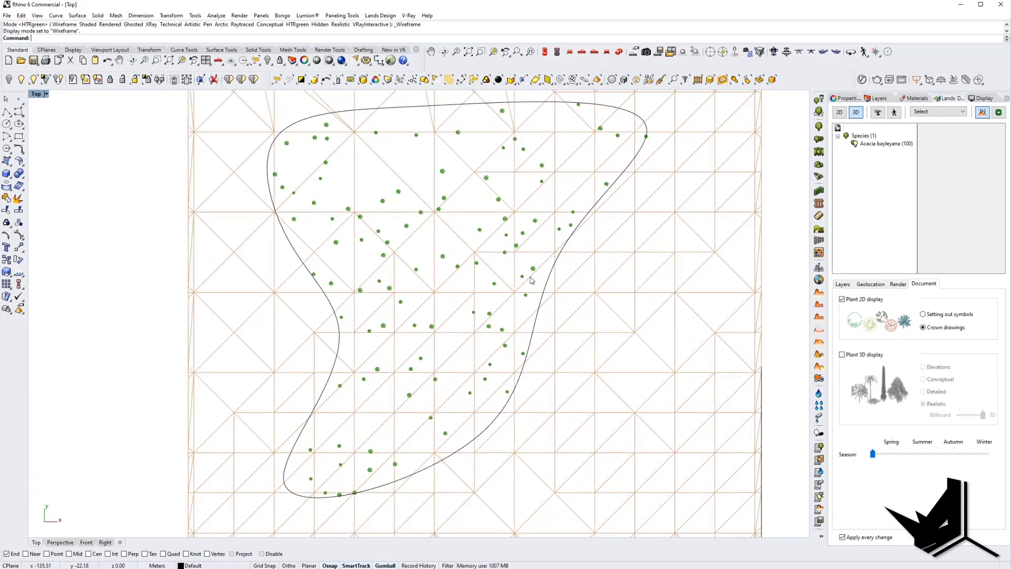
- Turn the plants' 3D display back on and show the model in the perspective view in Shaded mode
left_click(842, 355)
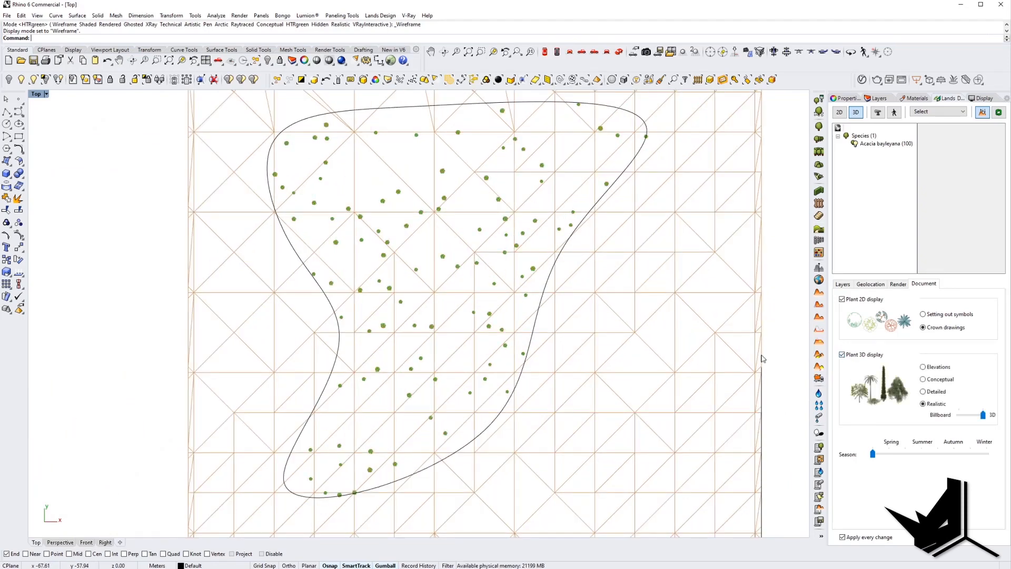
left_click(619, 51)
right_click_drag(421, 216, 457, 187)
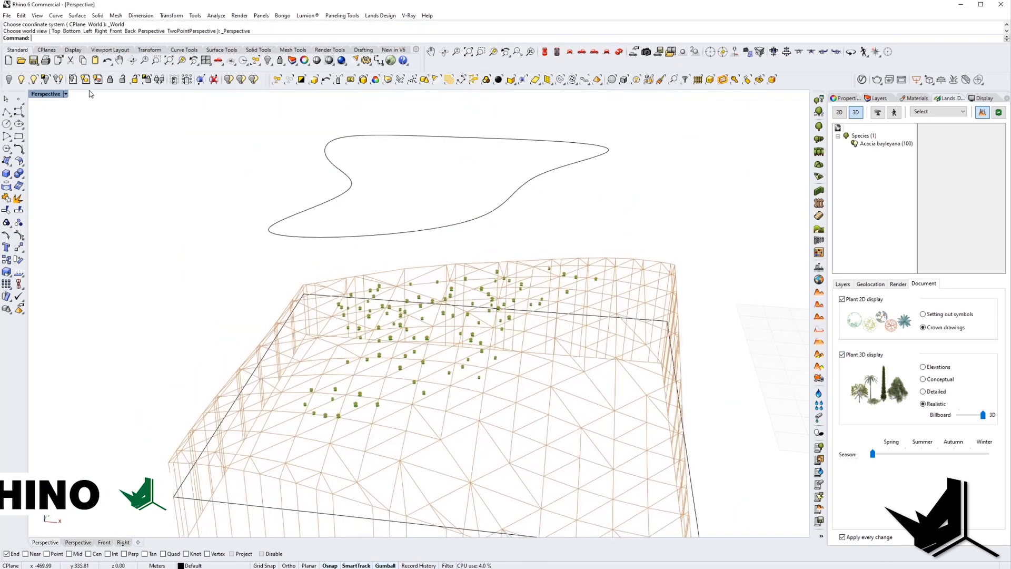
left_click(65, 94)
left_click(53, 127)
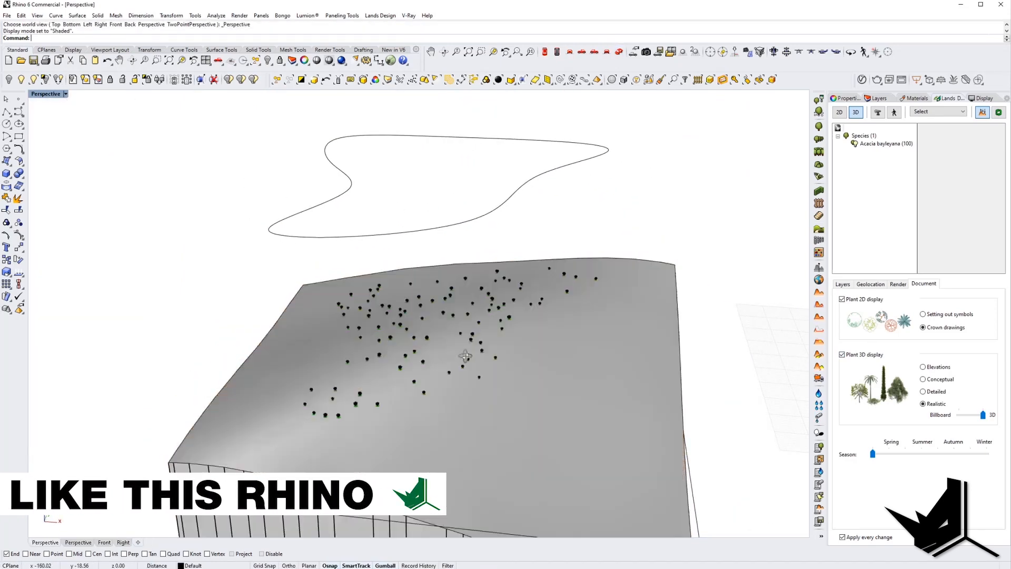
- Examine the realistic 3D trees and their 2D crown drawings on the shaded terrain, up close and from farther away
mouse_move(432, 363)
right_mouse_down()
mouse_move(475, 352)
mouse_move(425, 358)
mouse_move(405, 348)
mouse_move(637, 333)
mouse_move(617, 375)
right_mouse_up()
scroll(423, 358, "up", 5)
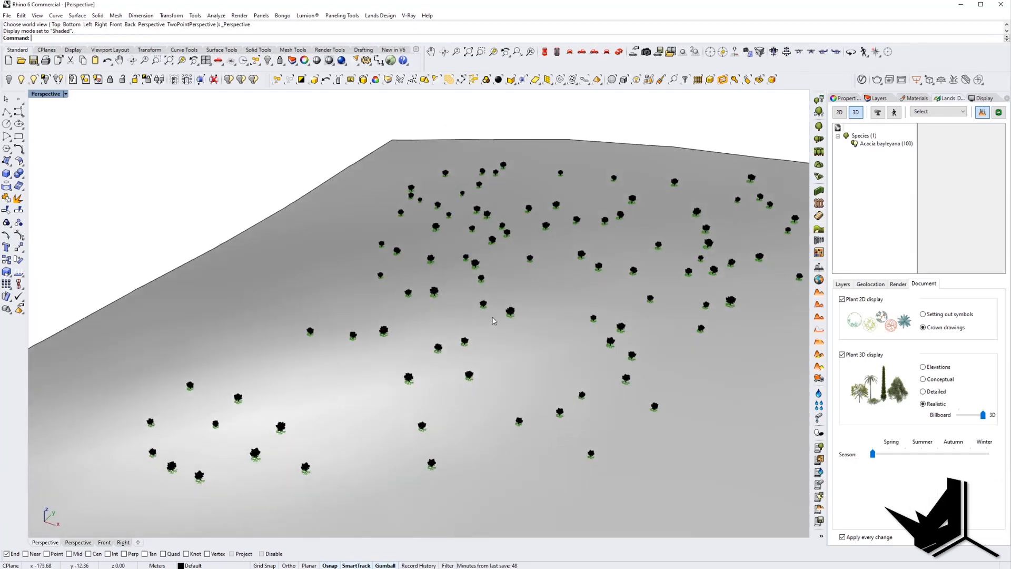
scroll(494, 321, "up", 10)
right_click_drag(576, 320, 536, 337)
scroll(536, 337, "up", 2)
scroll(535, 340, "up", 2)
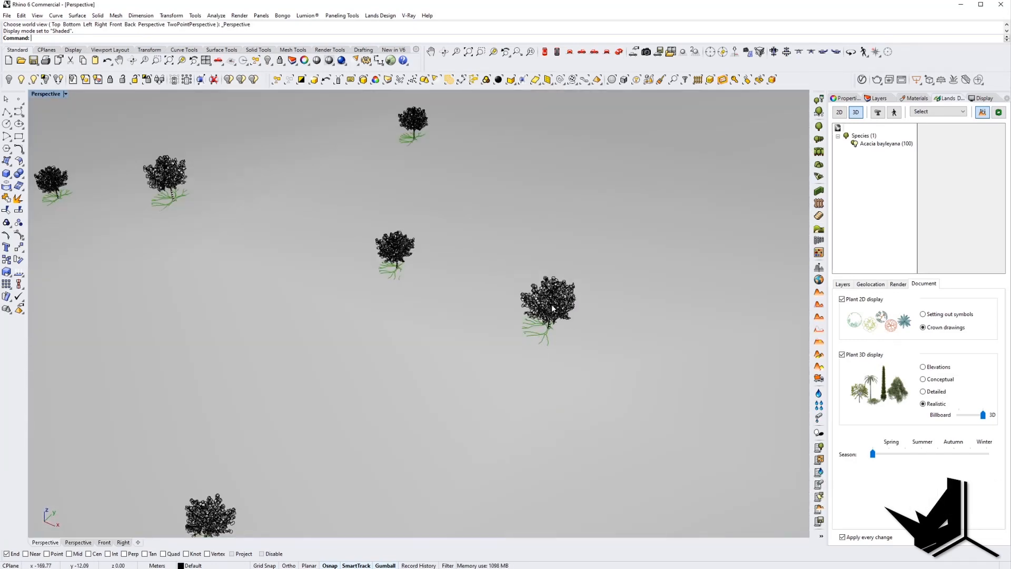
scroll(554, 324, "down", 9)
right_click_drag(563, 346, 565, 336)
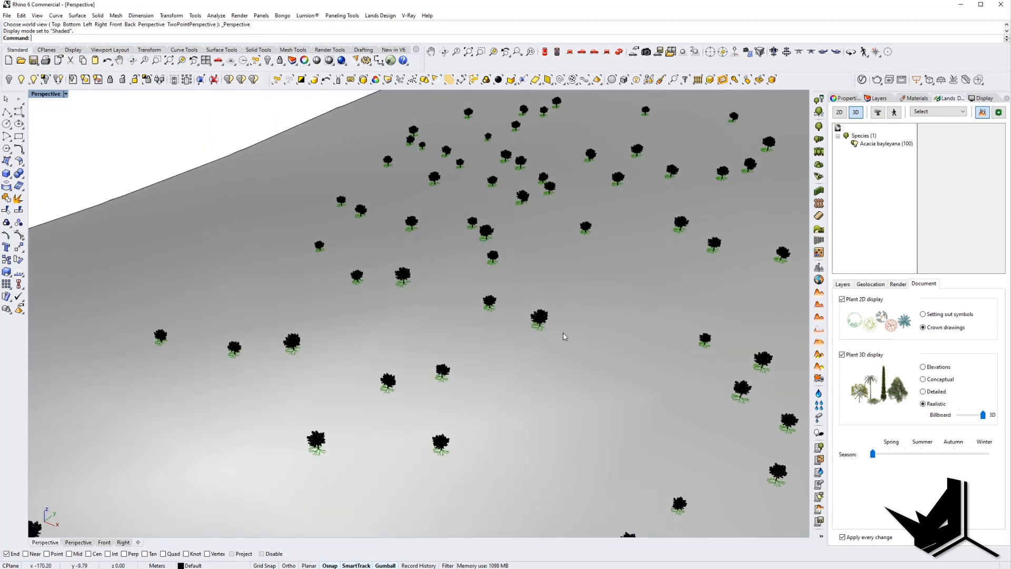
scroll(561, 353, "down", 5)
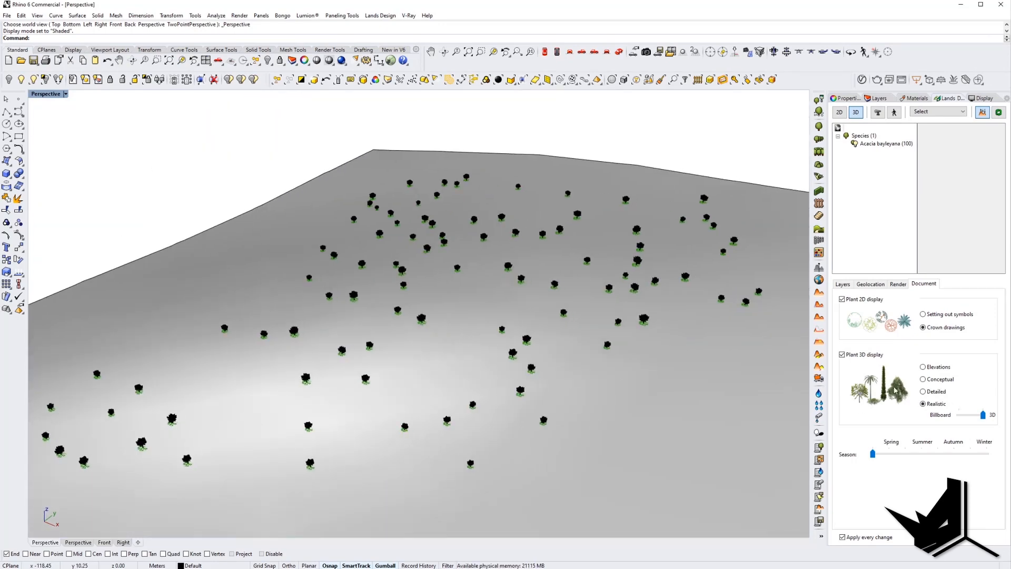
- Set the plants' 3D display to Conceptual, turn off their 2D display, and set the viewport's display mode to HTR_green
left_click(923, 380)
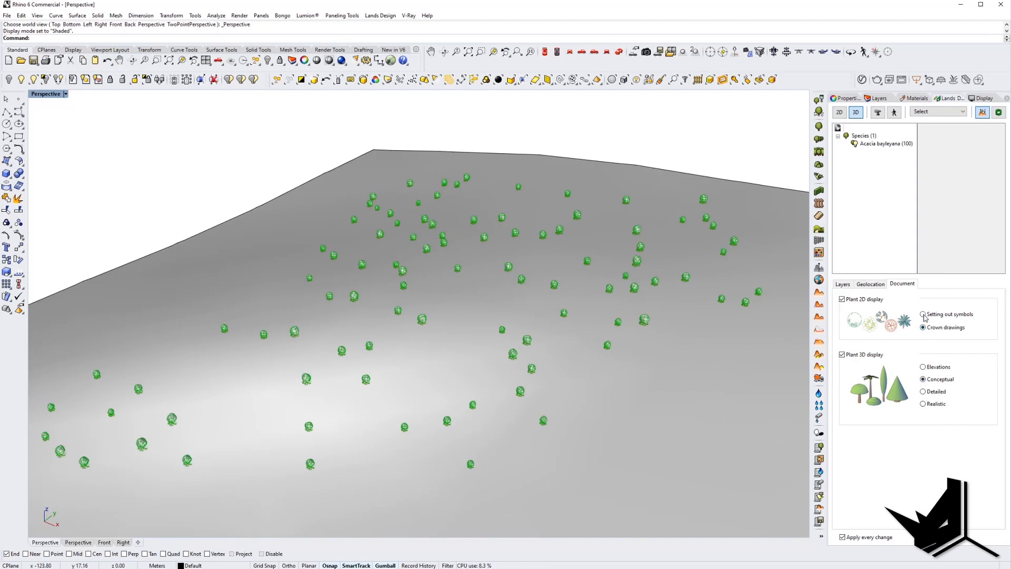
left_click(841, 299)
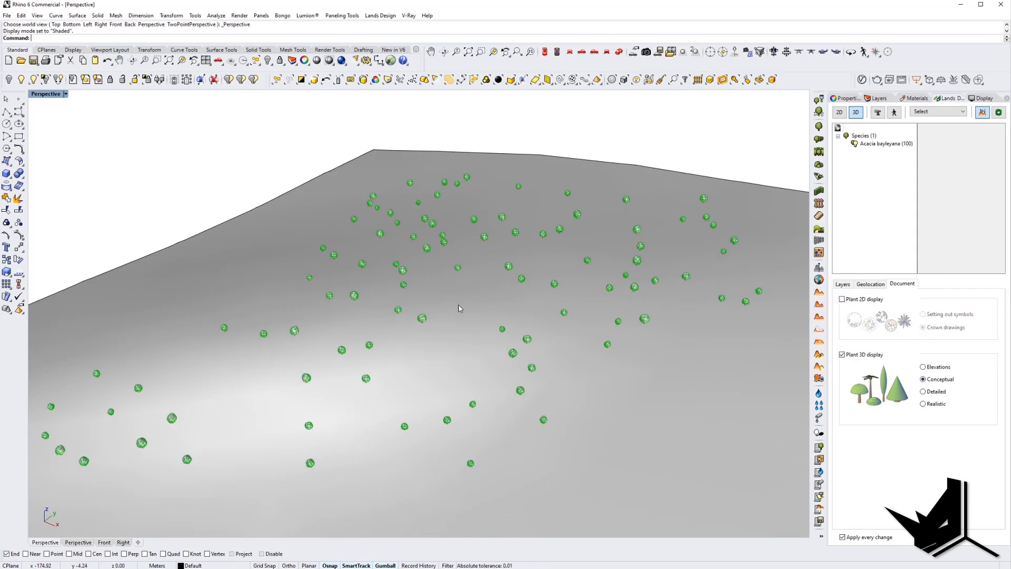
right_click_drag(459, 309, 484, 305)
left_click(65, 94)
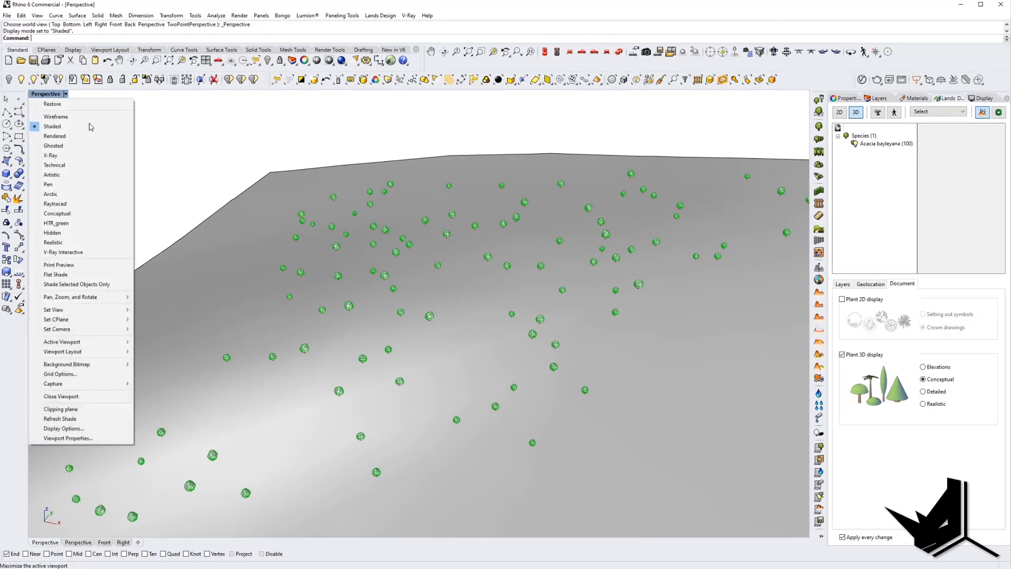
left_click(62, 225)
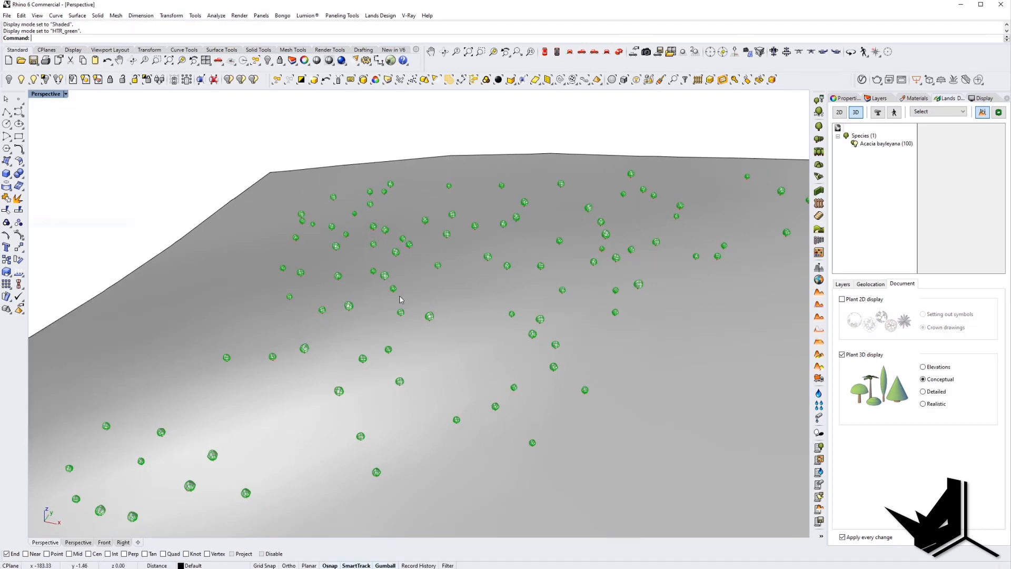
- Examine the conceptual trees on the terrain up close and from a low angle
right_click_drag(501, 307, 551, 298)
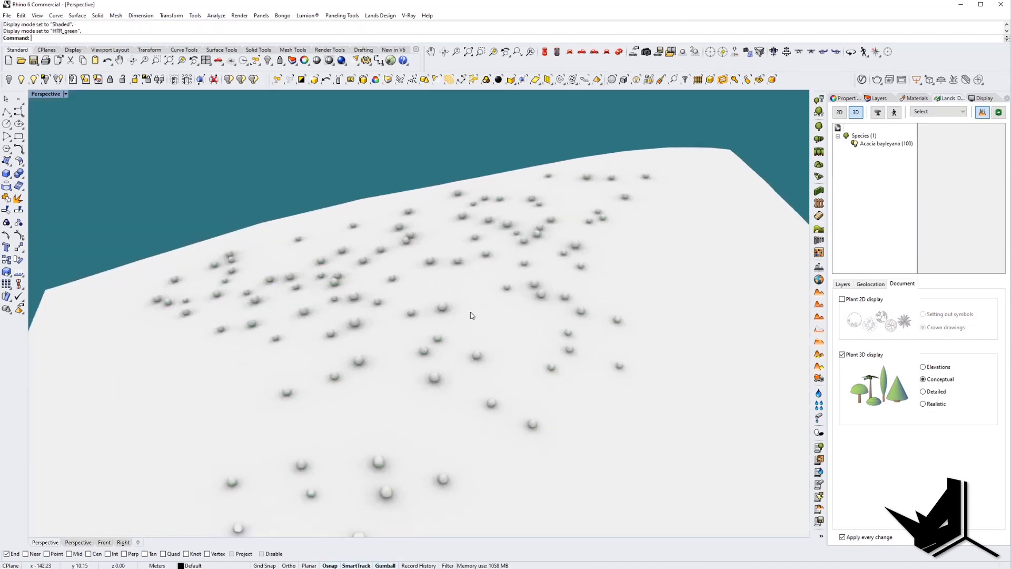
scroll(471, 315, "up", 5)
right_click_drag(481, 313, 416, 291)
scroll(374, 257, "up", 5)
scroll(374, 258, "up", 2)
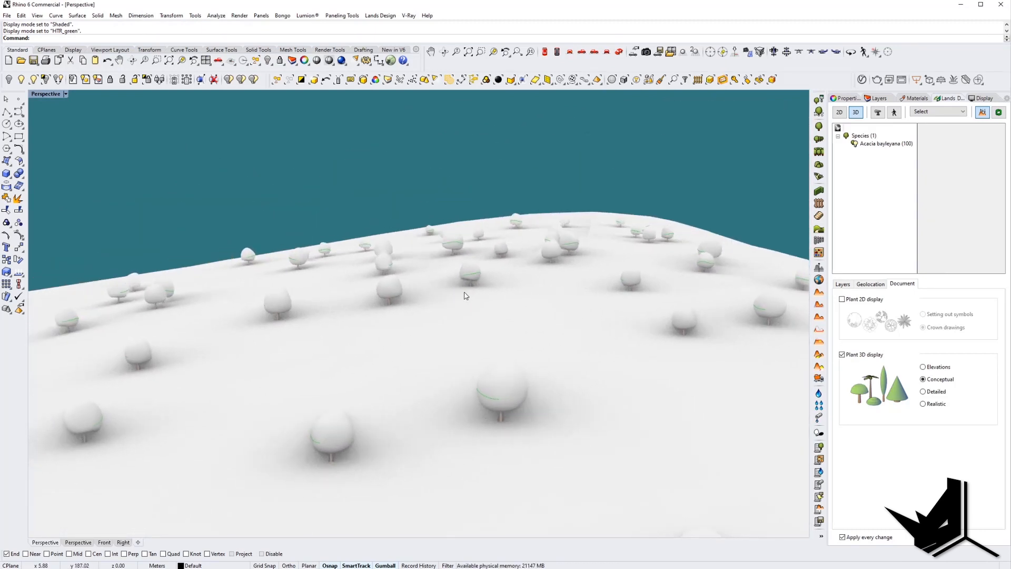
scroll(466, 295, "up", 2)
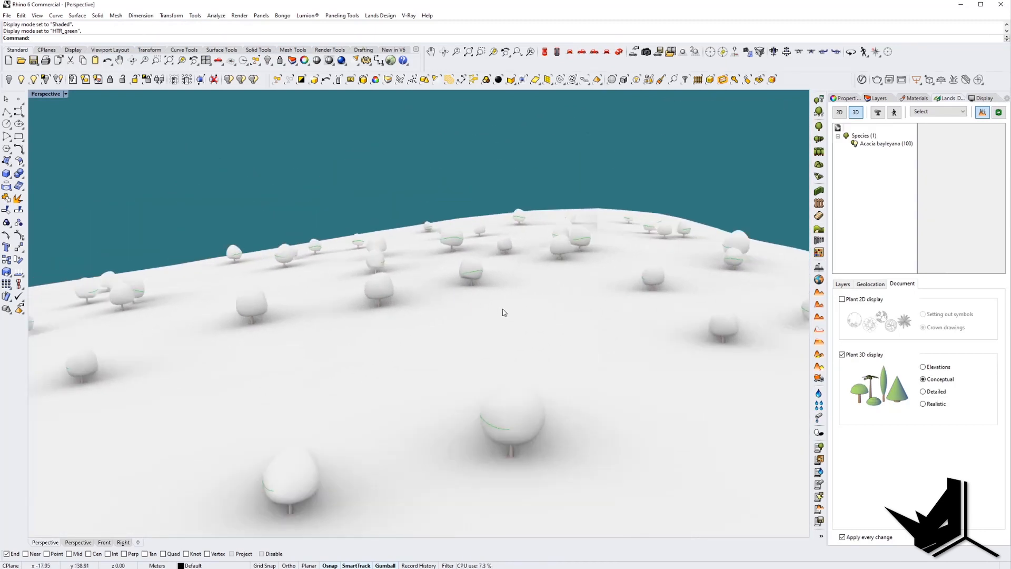
scroll(503, 312, "down", 4)
right_click_drag(503, 312, 428, 351)
scroll(429, 350, "down", 3)
- Draw an S-shaped interpolated curve in the Top view, running beside the forest boundary toward the terrain's upper-right corner
key("ctrl+F1")
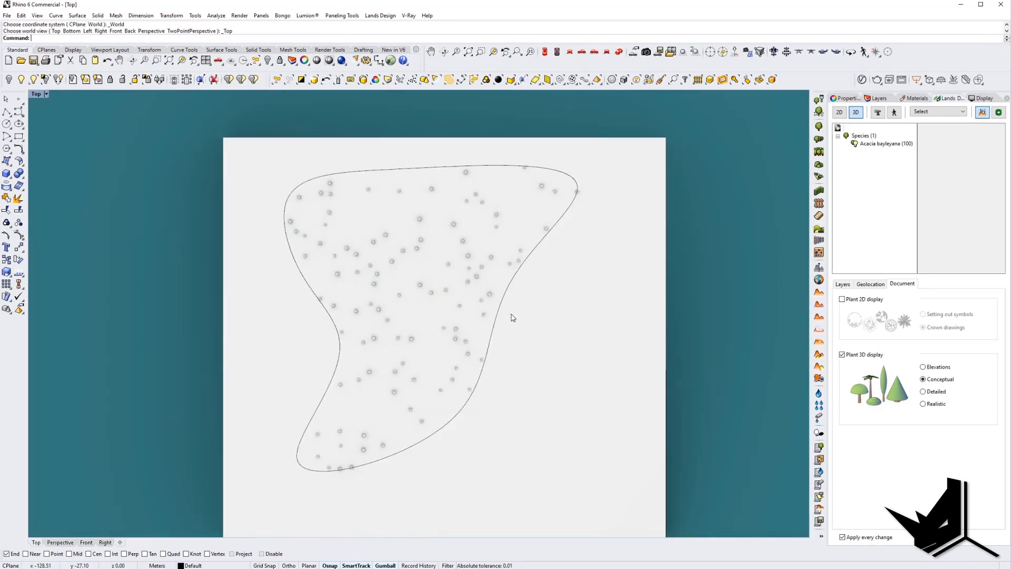
scroll(513, 317, "down", 2)
right_click_drag(515, 381, 440, 344)
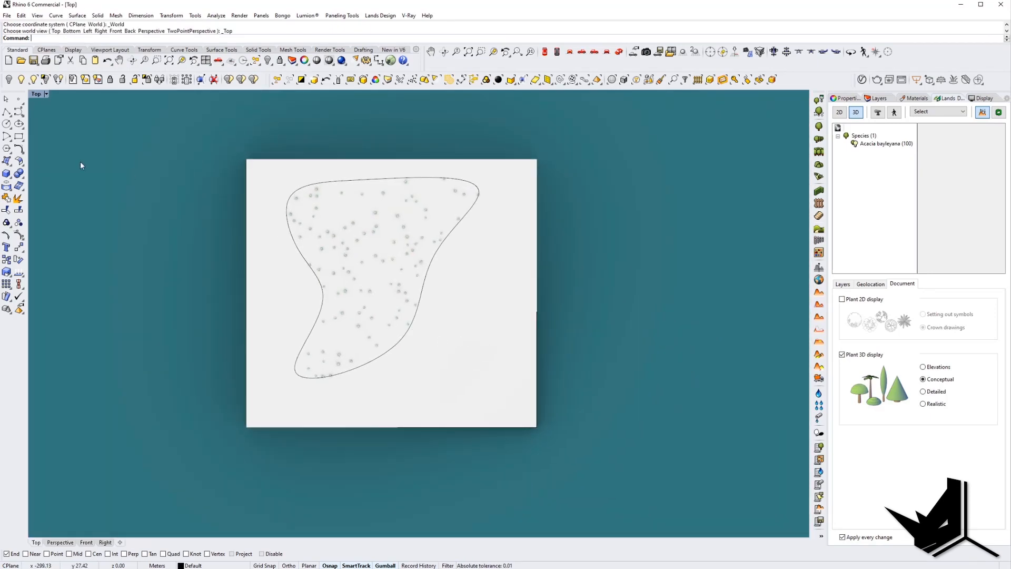
left_click(21, 114)
left_click(44, 115)
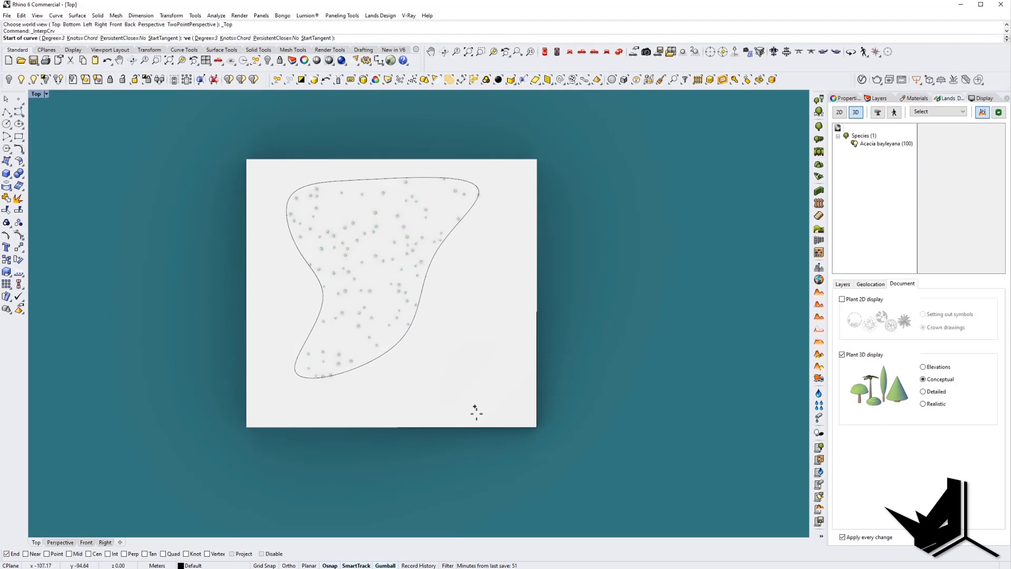
left_click(400, 401)
left_click(444, 387)
left_click(456, 343)
left_click(458, 294)
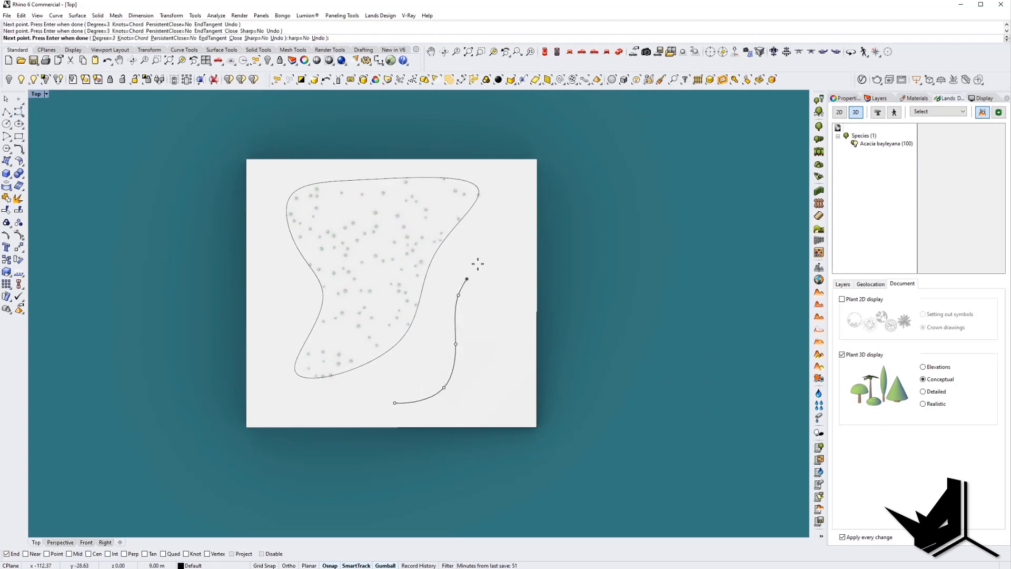
left_click(485, 251)
key("Escape")
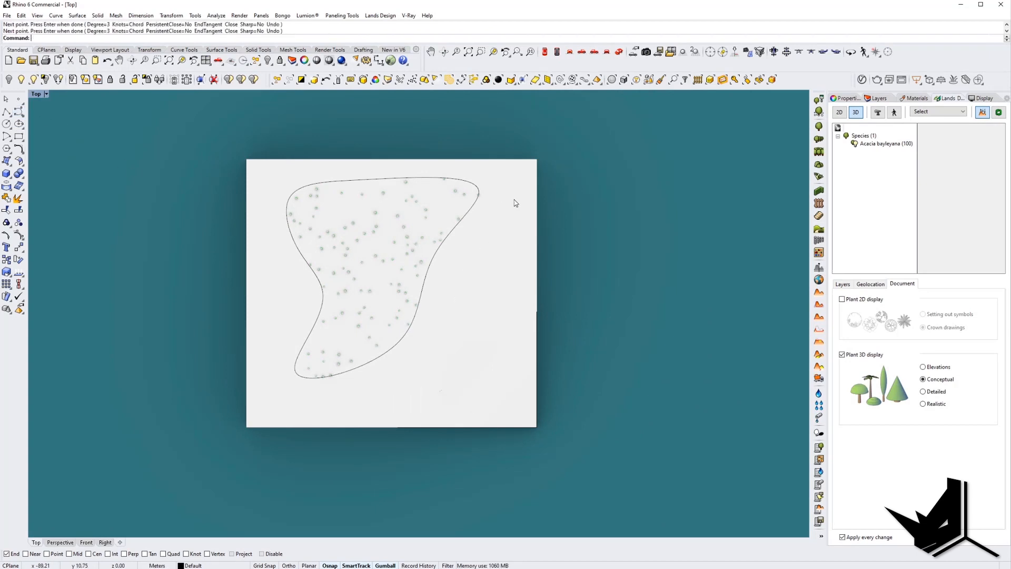
- Raise the new curve vertically above the terrain in the perspective view and check its height in Shaded mode
scroll(511, 189, "down", 1)
scroll(510, 187, "down", 2)
left_click(619, 52)
right_click_drag(506, 273, 456, 263)
key("ctrl+alt+w")
scroll(469, 332, "up", 7)
left_click(463, 331)
scroll(455, 263, "down", 2)
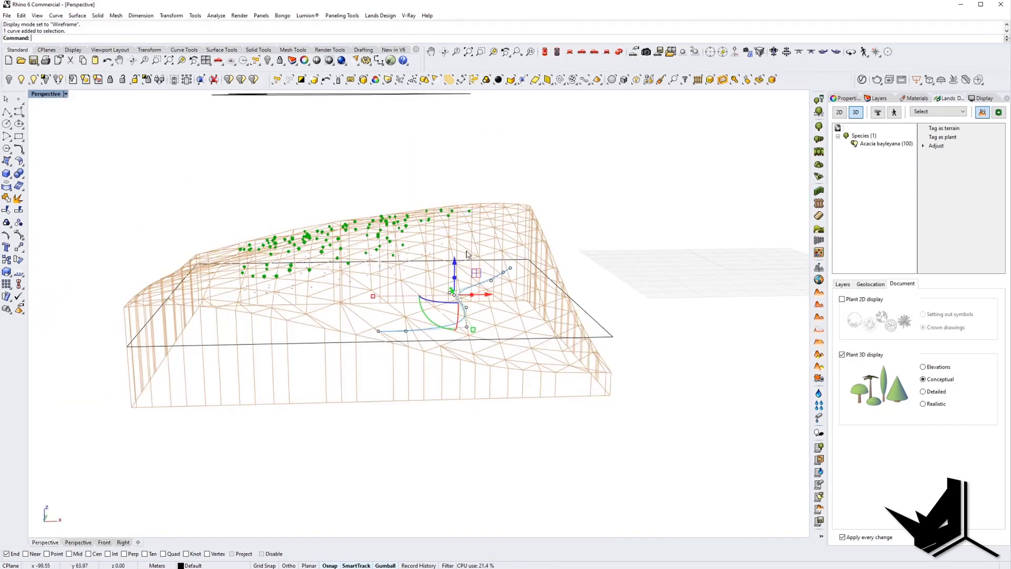
left_click_drag(455, 260, 461, 170)
right_click_drag(465, 182, 454, 221)
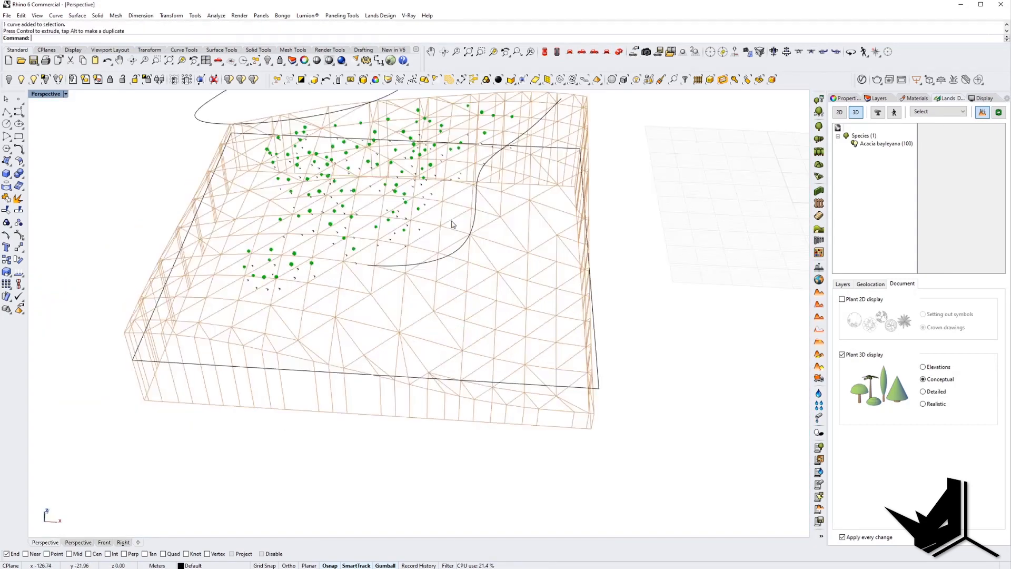
key("ctrl+alt+s")
scroll(471, 245, "up", 4)
scroll(472, 245, "down", 1)
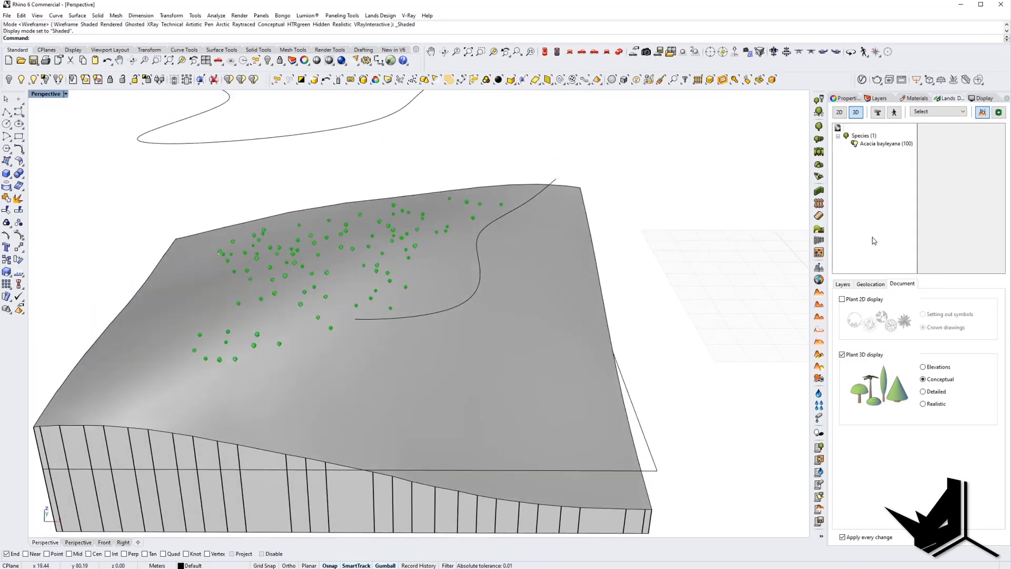
- Start a plant row and choose Acacia dealbata from the plant database as its species
left_click(819, 139)
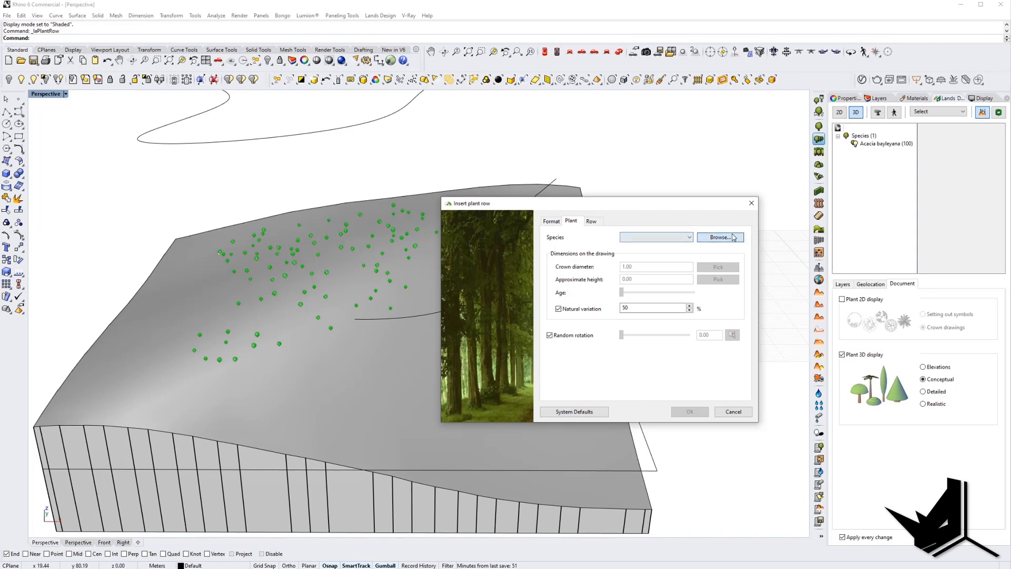
left_click(720, 238)
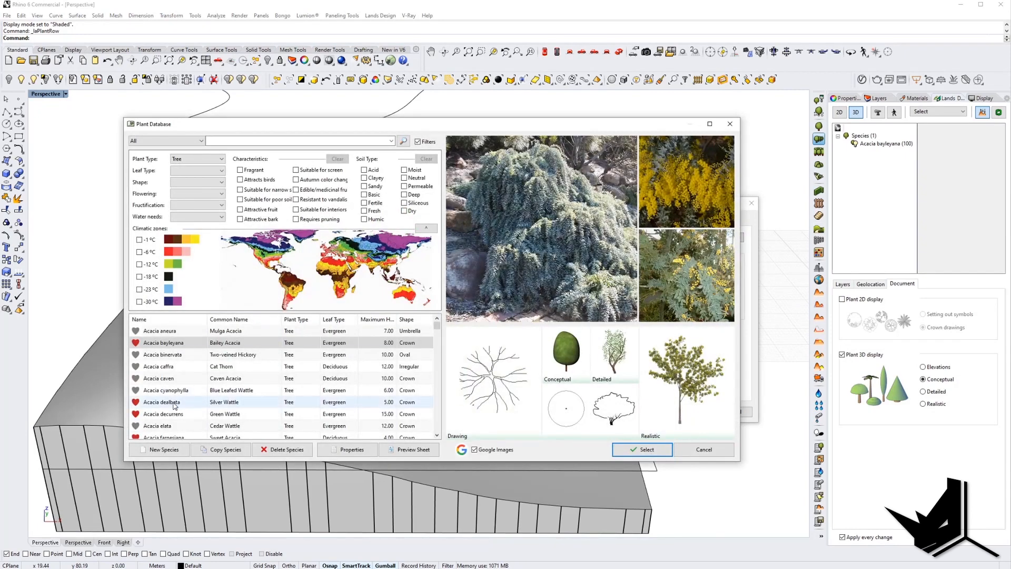
left_click(157, 403)
scroll(158, 403, "down", 2)
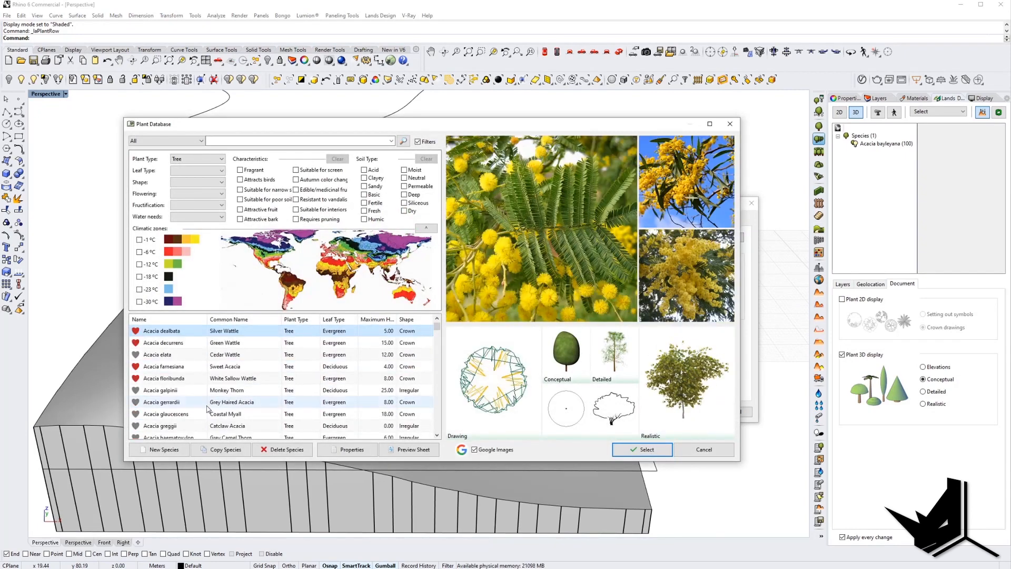
left_click(642, 450)
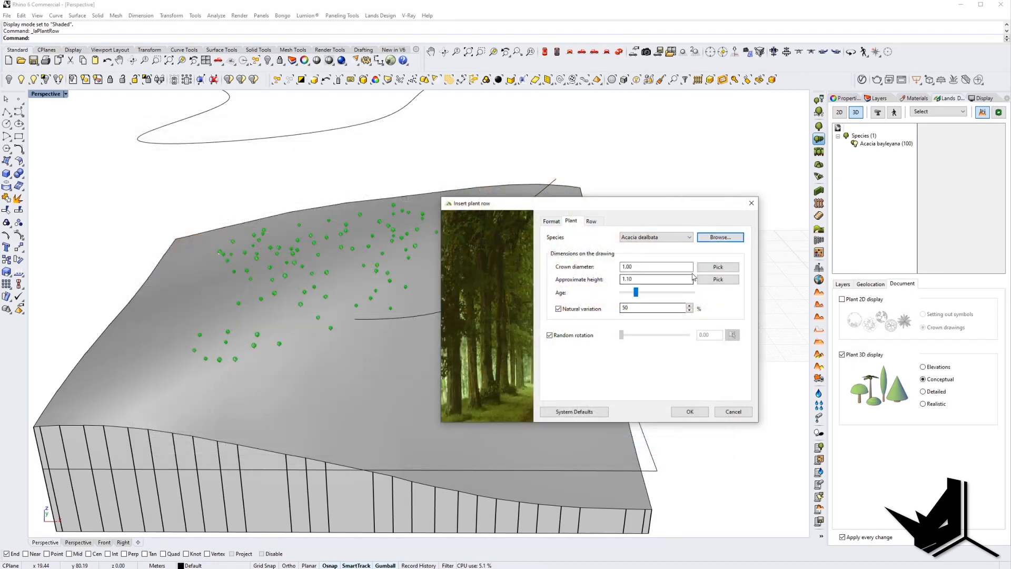
- Set the plant row to 70 units and insert it along the raised S-shaped curve over the terrain
left_click(591, 221)
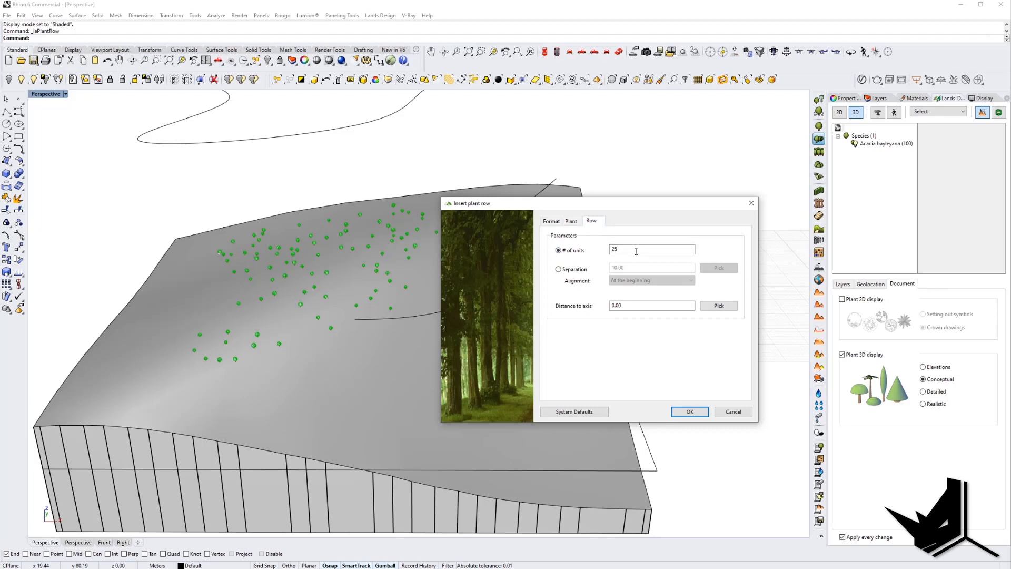
left_click_drag(636, 251, 588, 254)
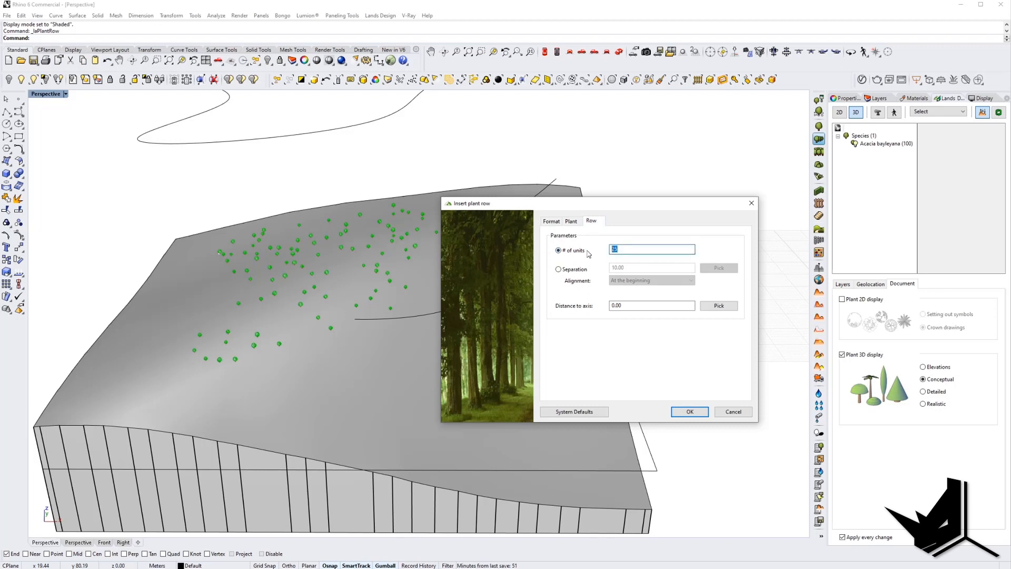
type("70")
left_click(572, 221)
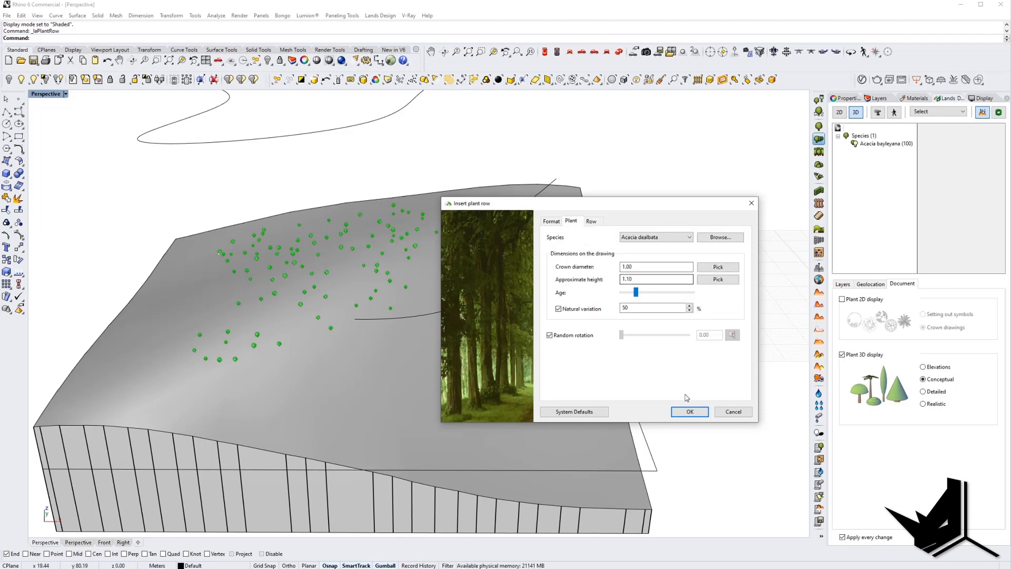
left_click(684, 411)
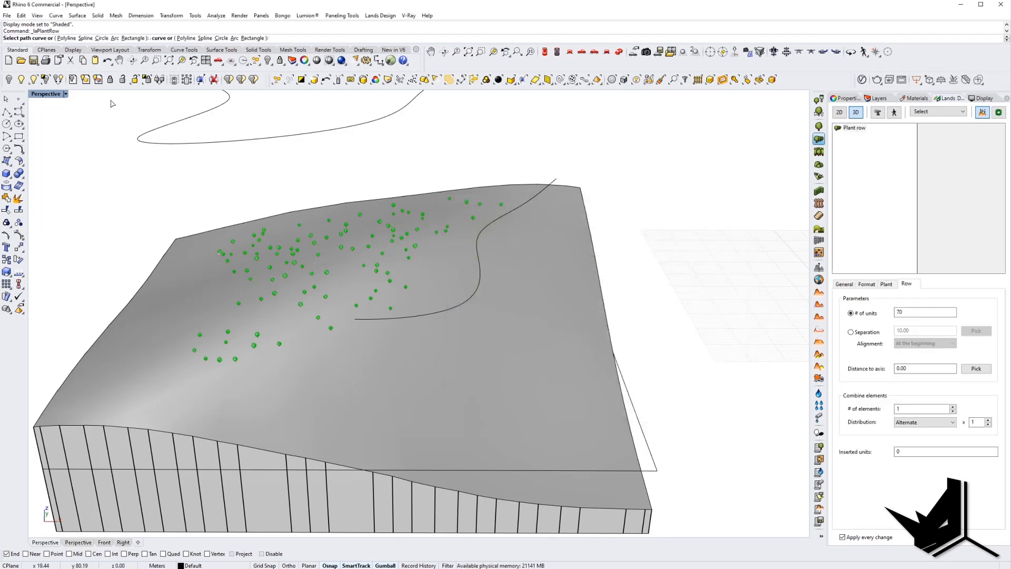
left_click(466, 303)
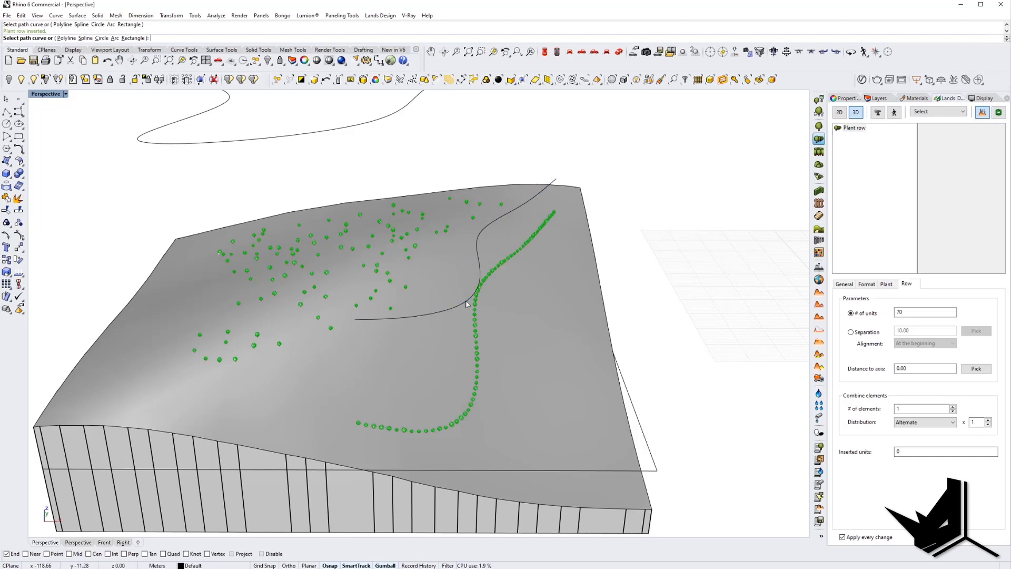
- Set the perspective viewport's display mode to Rendered and view the new tree row up close
right_click_drag(490, 383, 522, 322)
left_click(65, 94)
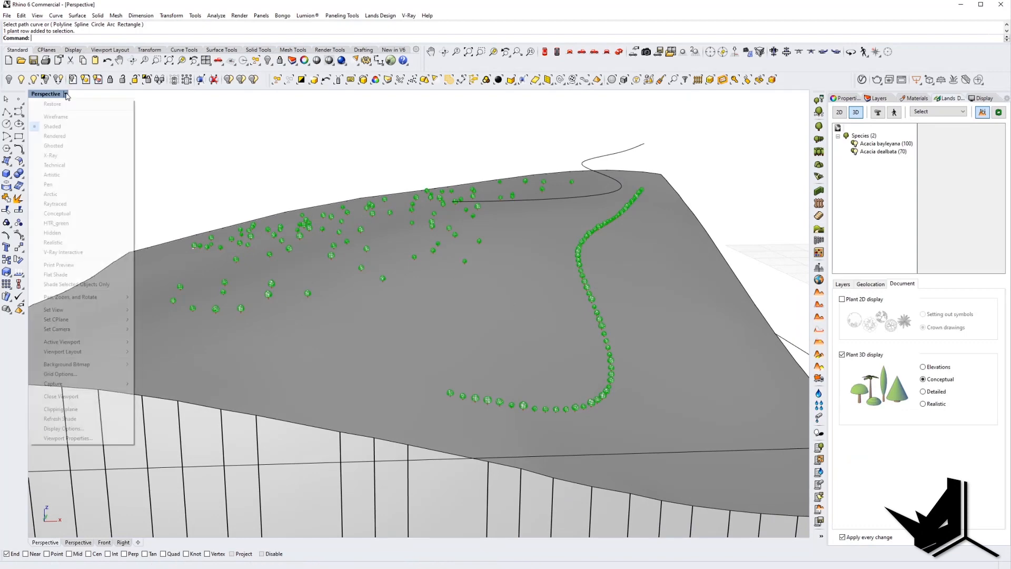
left_click(58, 136)
scroll(527, 379, "up", 5)
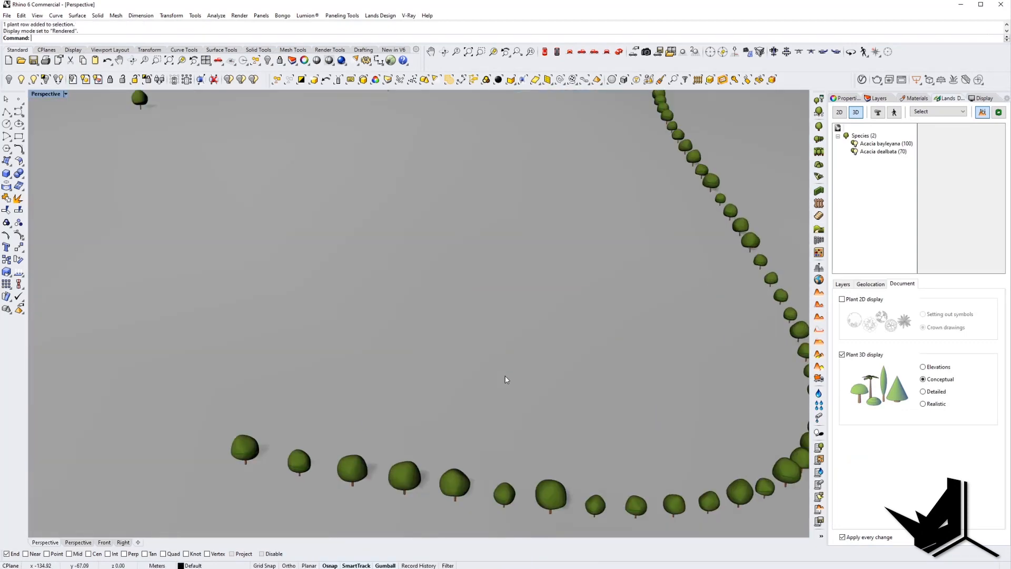
right_click_drag(505, 377, 491, 362)
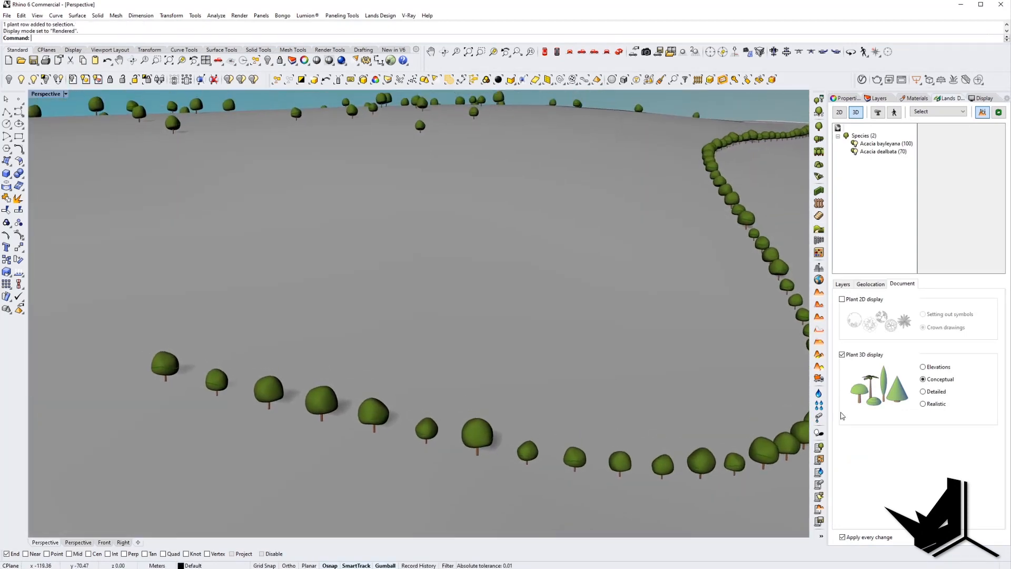
- Set the plants' 3D display to Realistic and inspect the start of the tree row
left_click(923, 392)
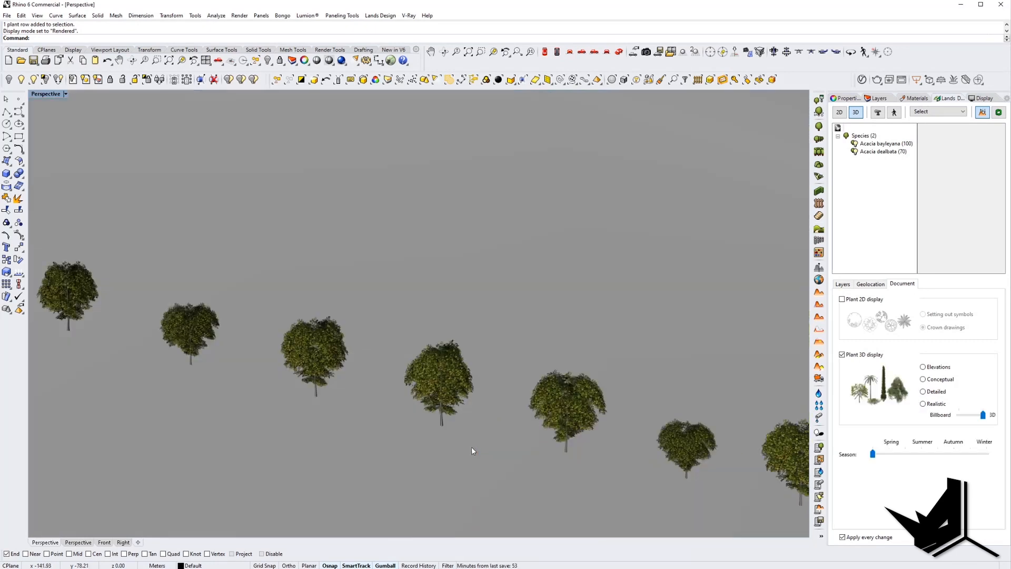
scroll(472, 446, "down", 5)
scroll(448, 422, "up", 10)
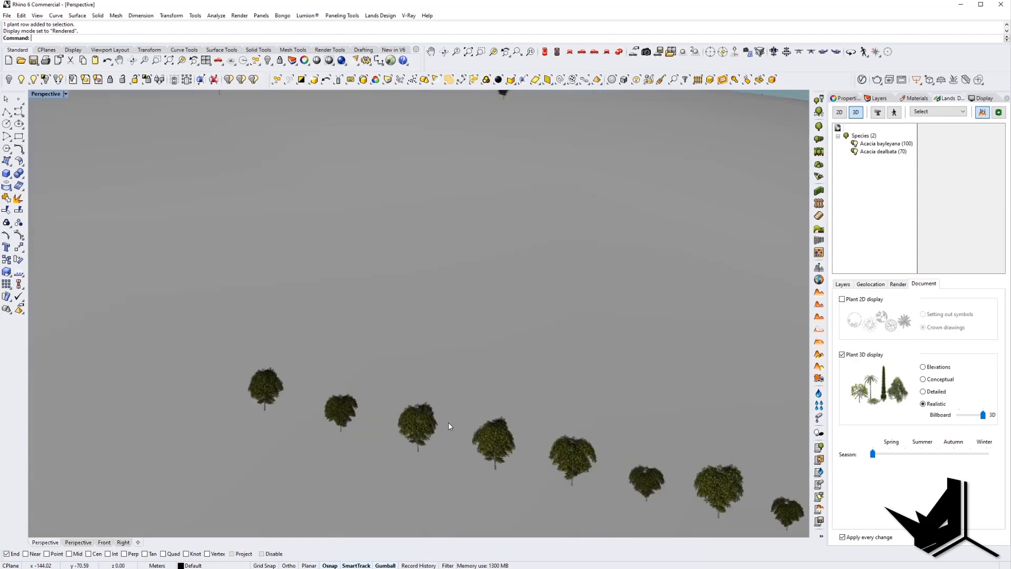
right_click_drag(328, 335, 491, 417, "shift")
scroll(491, 418, "down", 12)
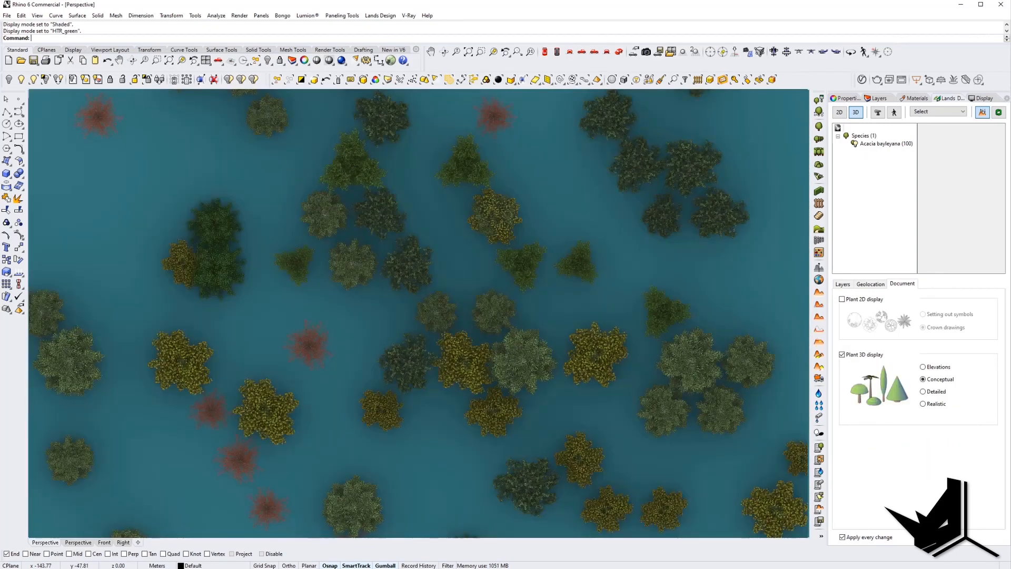